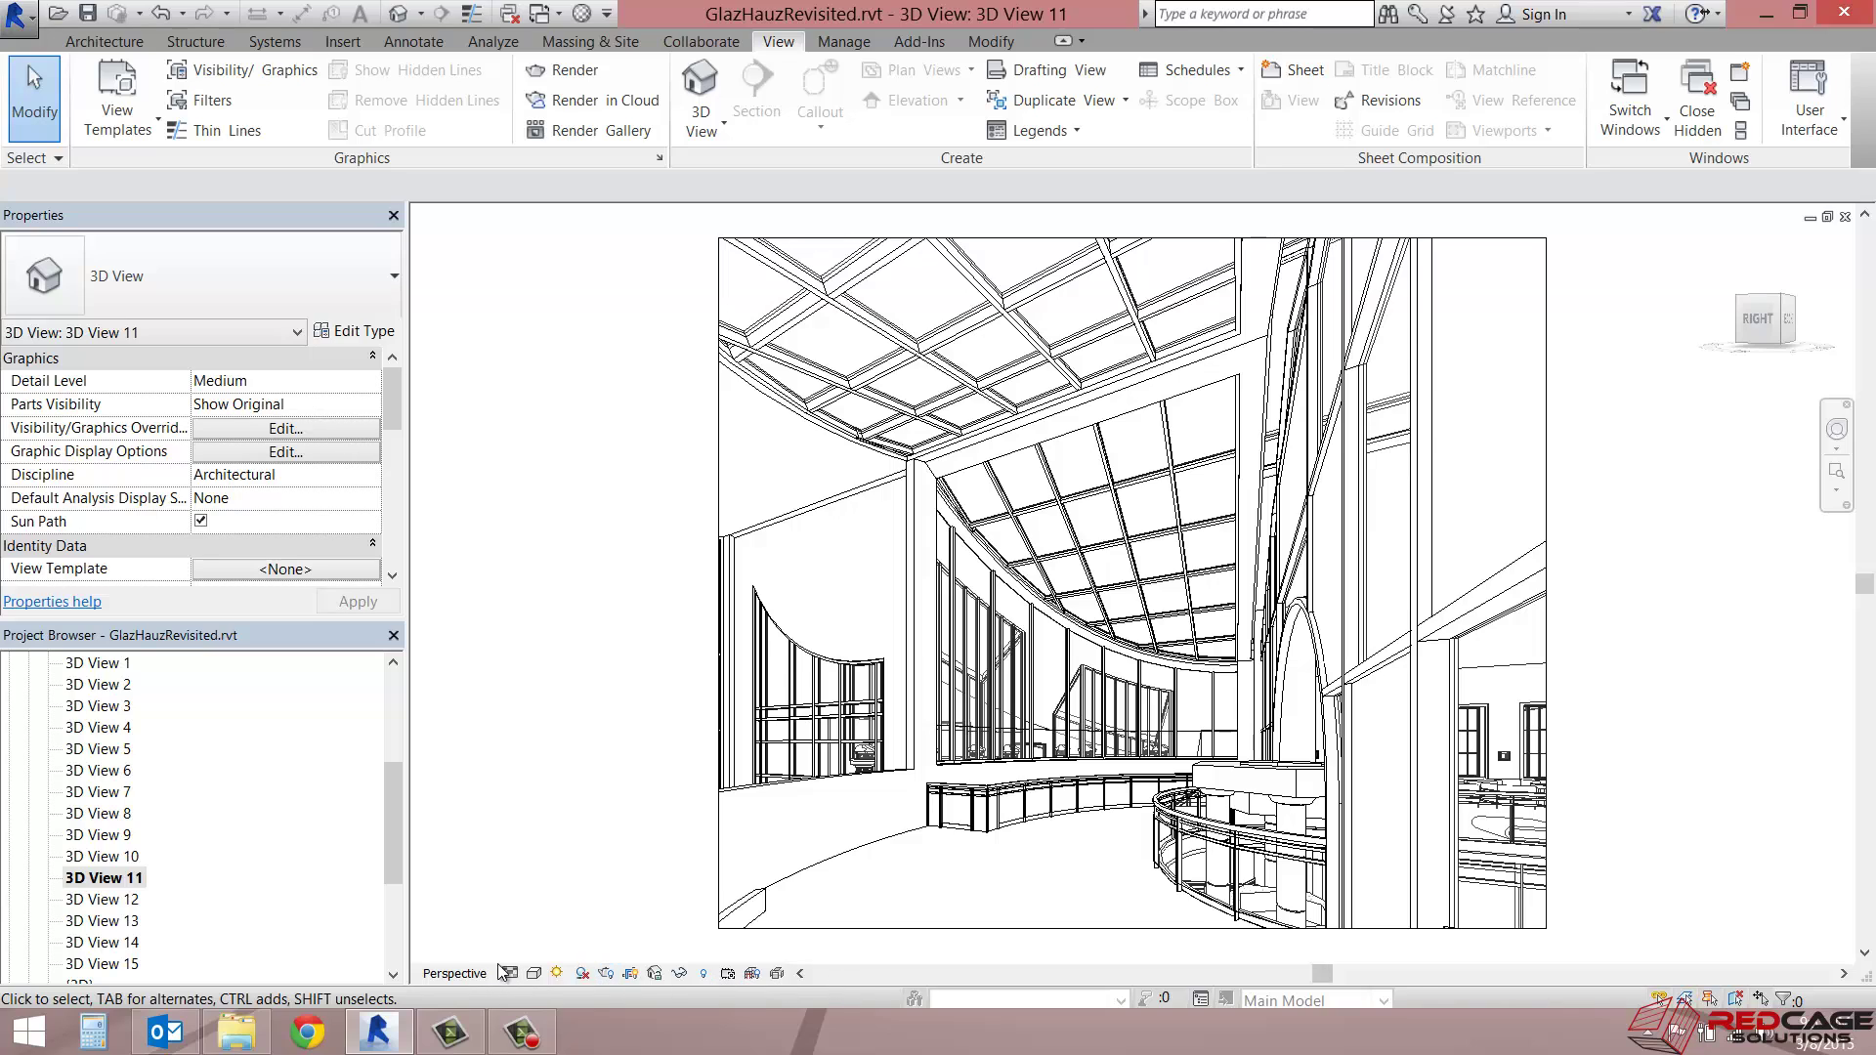
Turn on sun shadows in 3D View 11 and show the visual style choices.
left_click(591, 974)
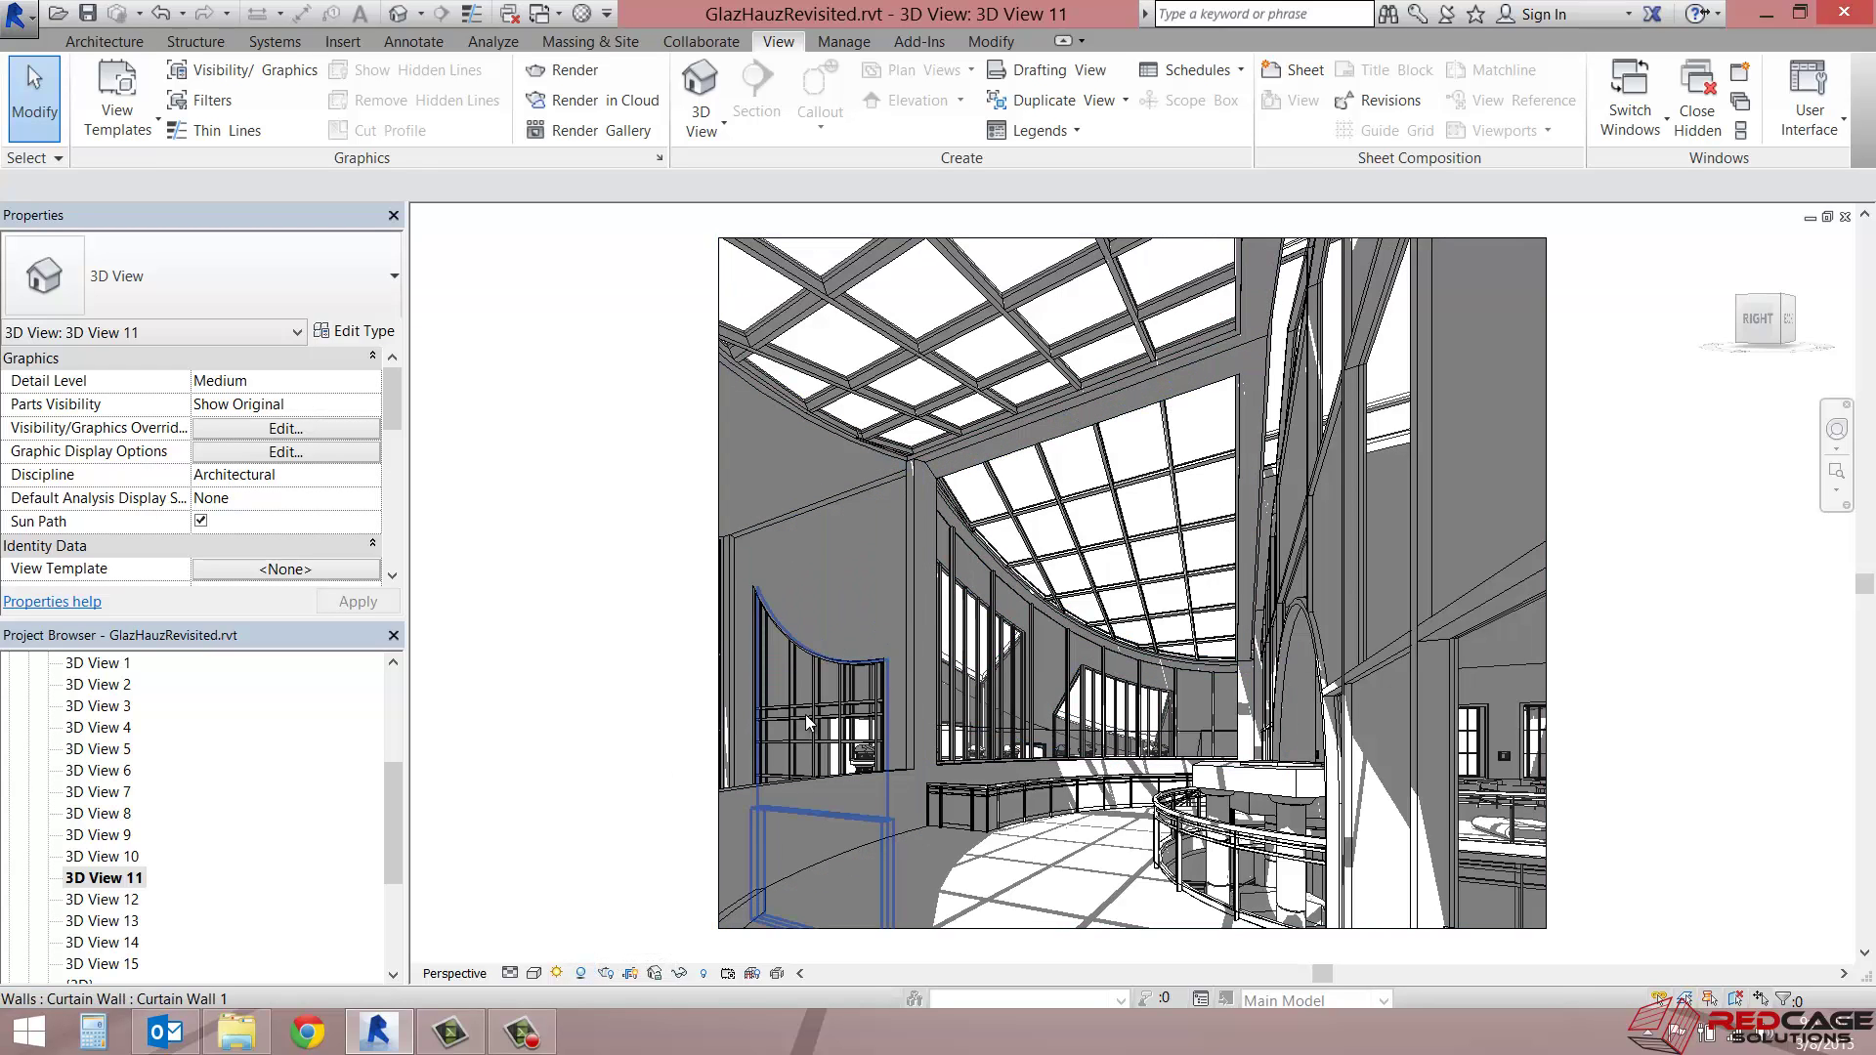
left_click(534, 975)
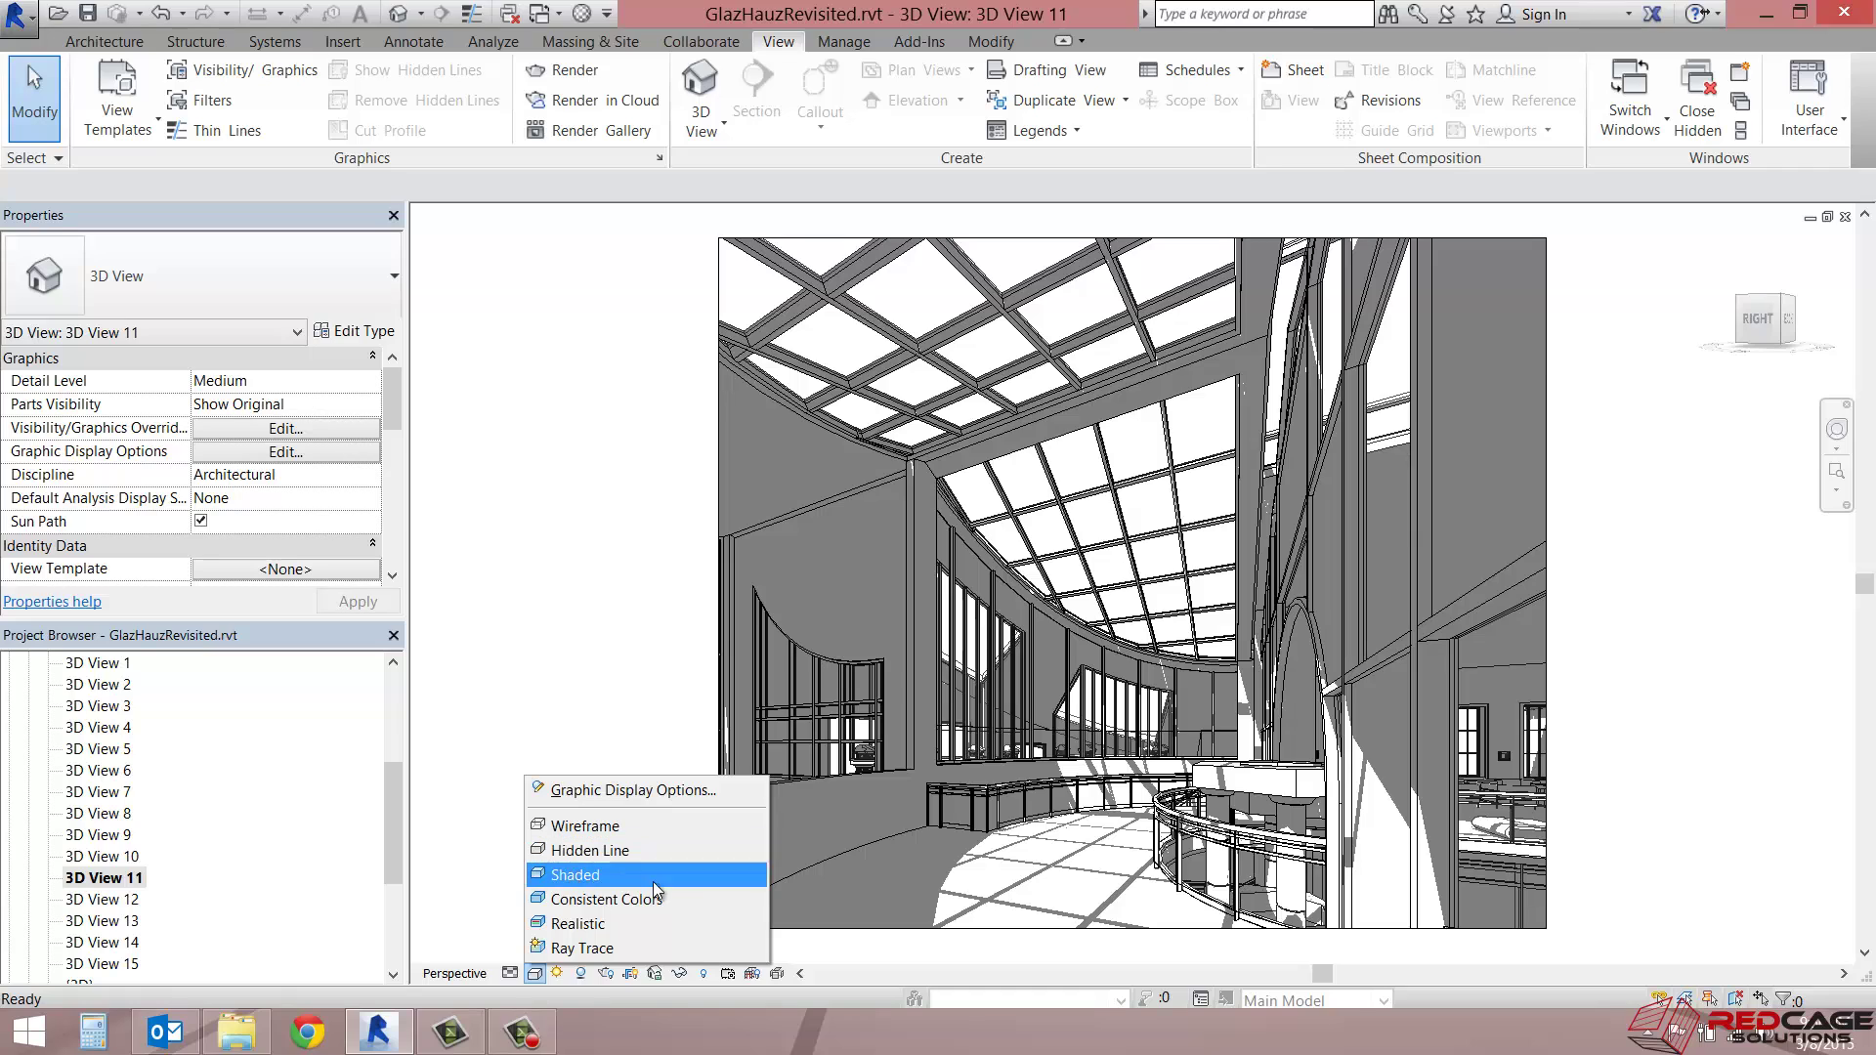
Bring up Graphic Display Options for 3D View 11 and expand its Style list.
left_click(641, 789)
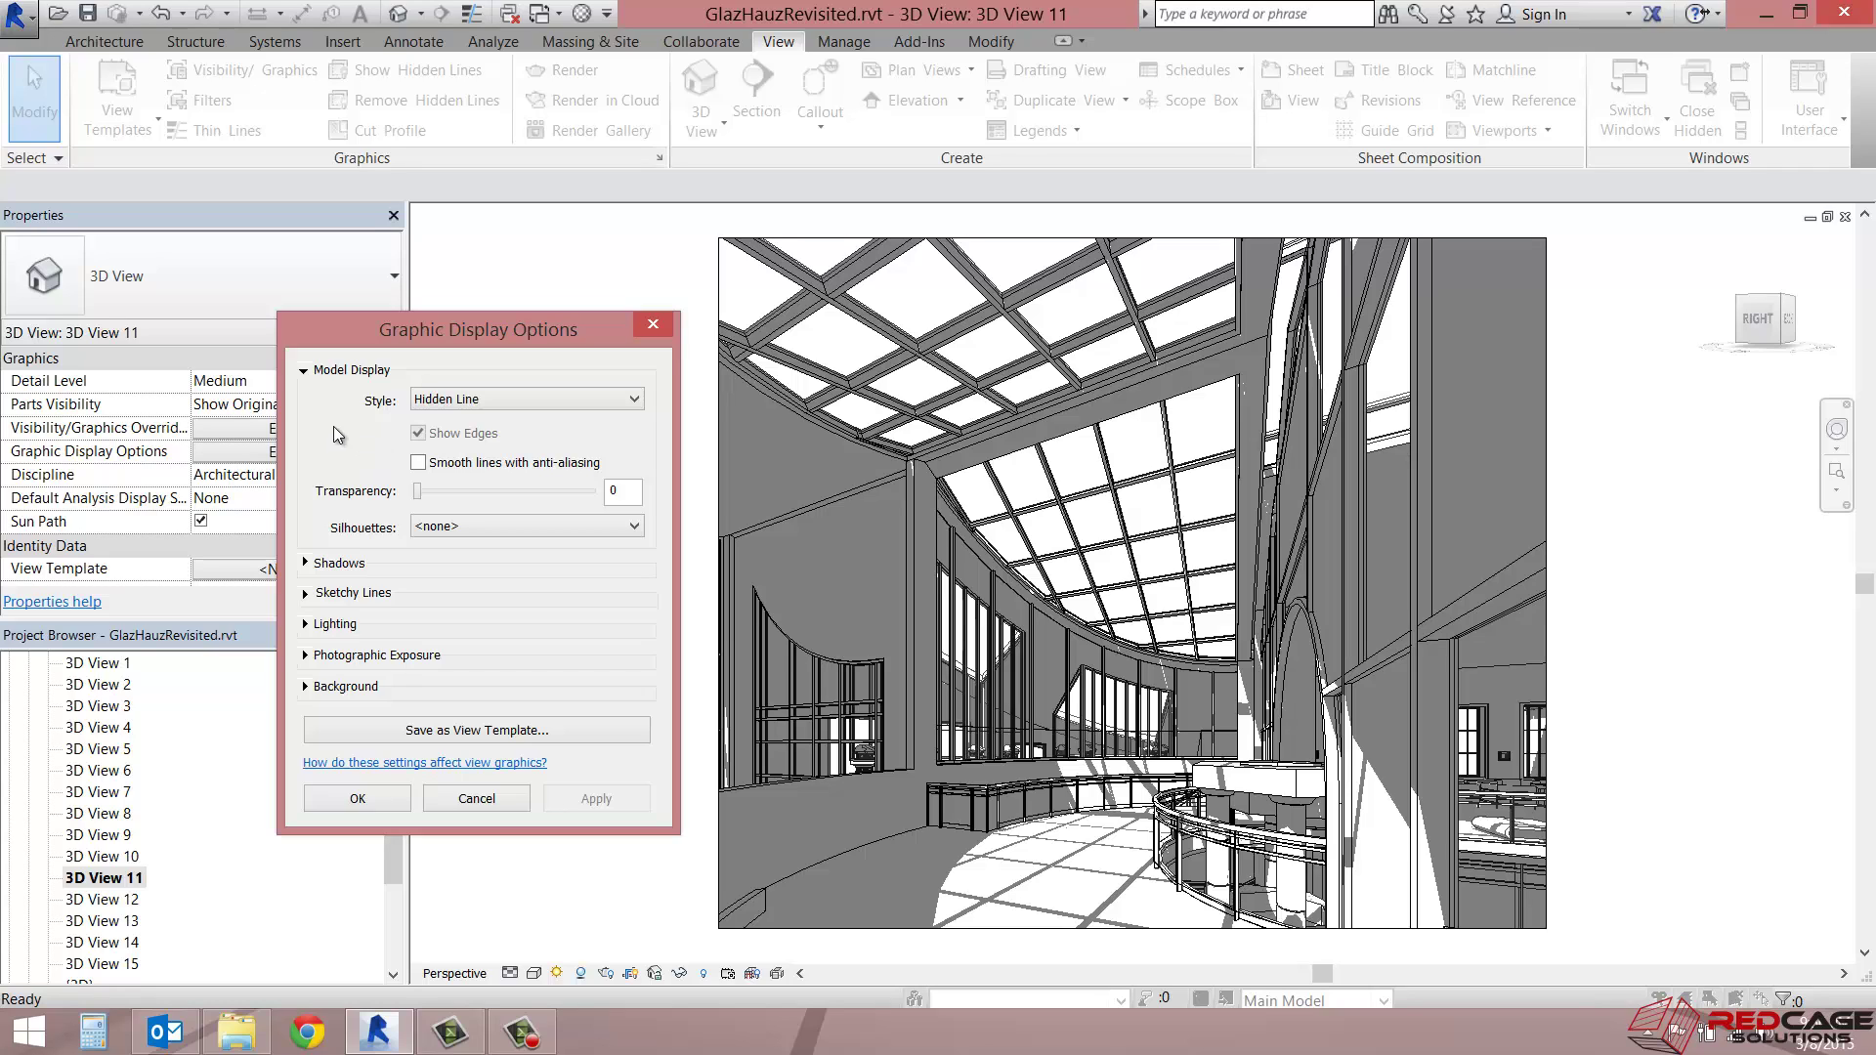
left_click(500, 397)
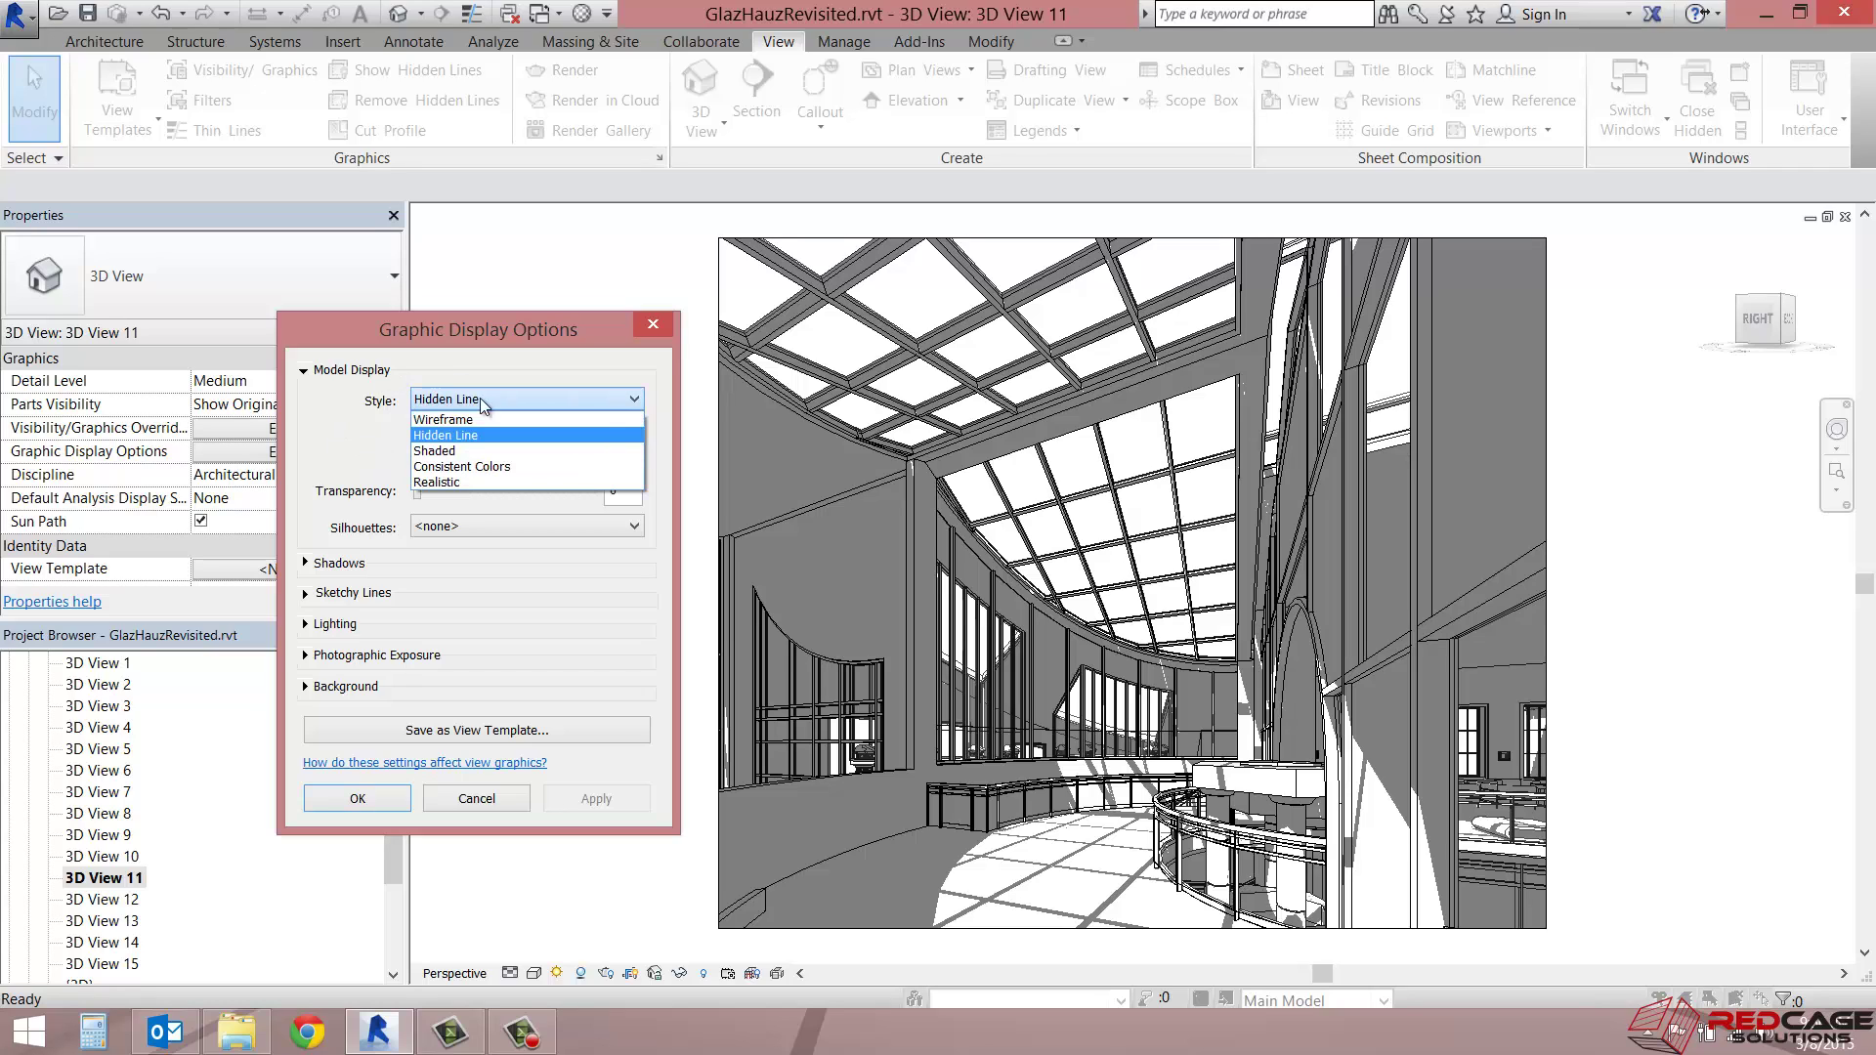
Change 3D View 11's display style from Hidden Line to Shaded and apply it.
left_click(447, 453)
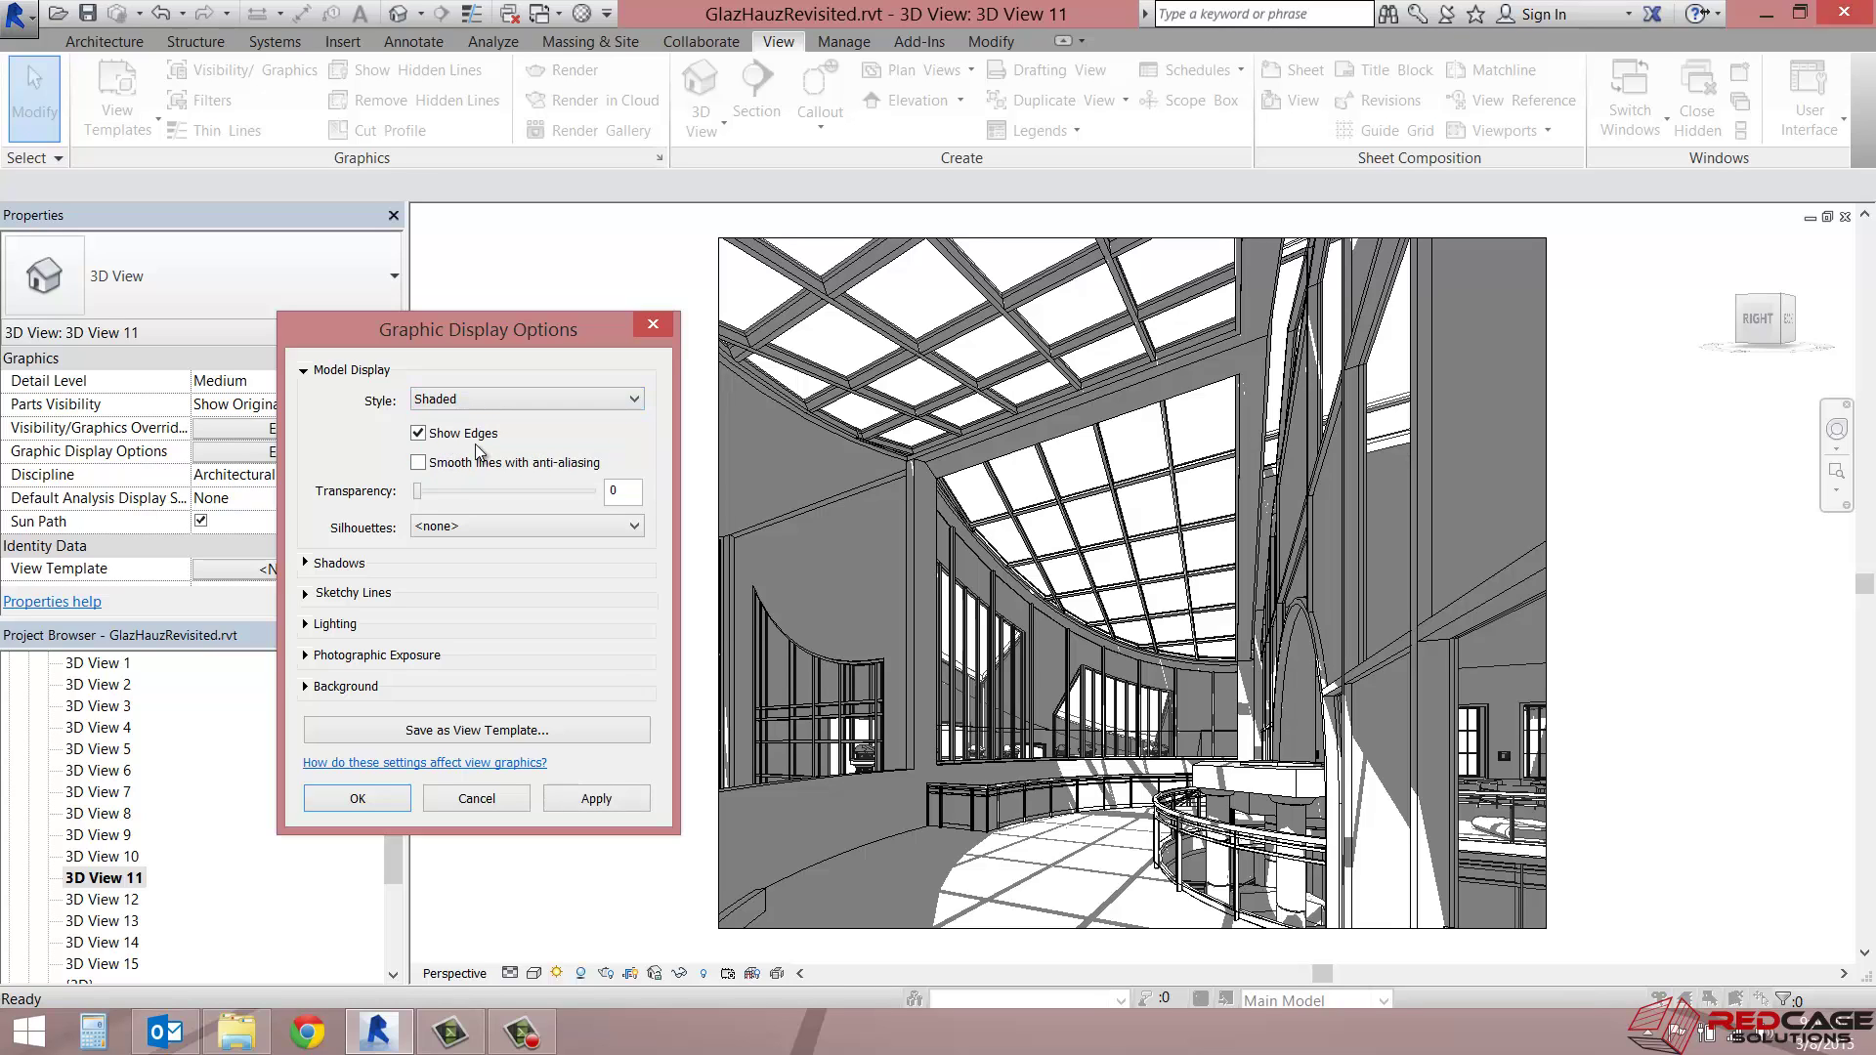
left_click(605, 796)
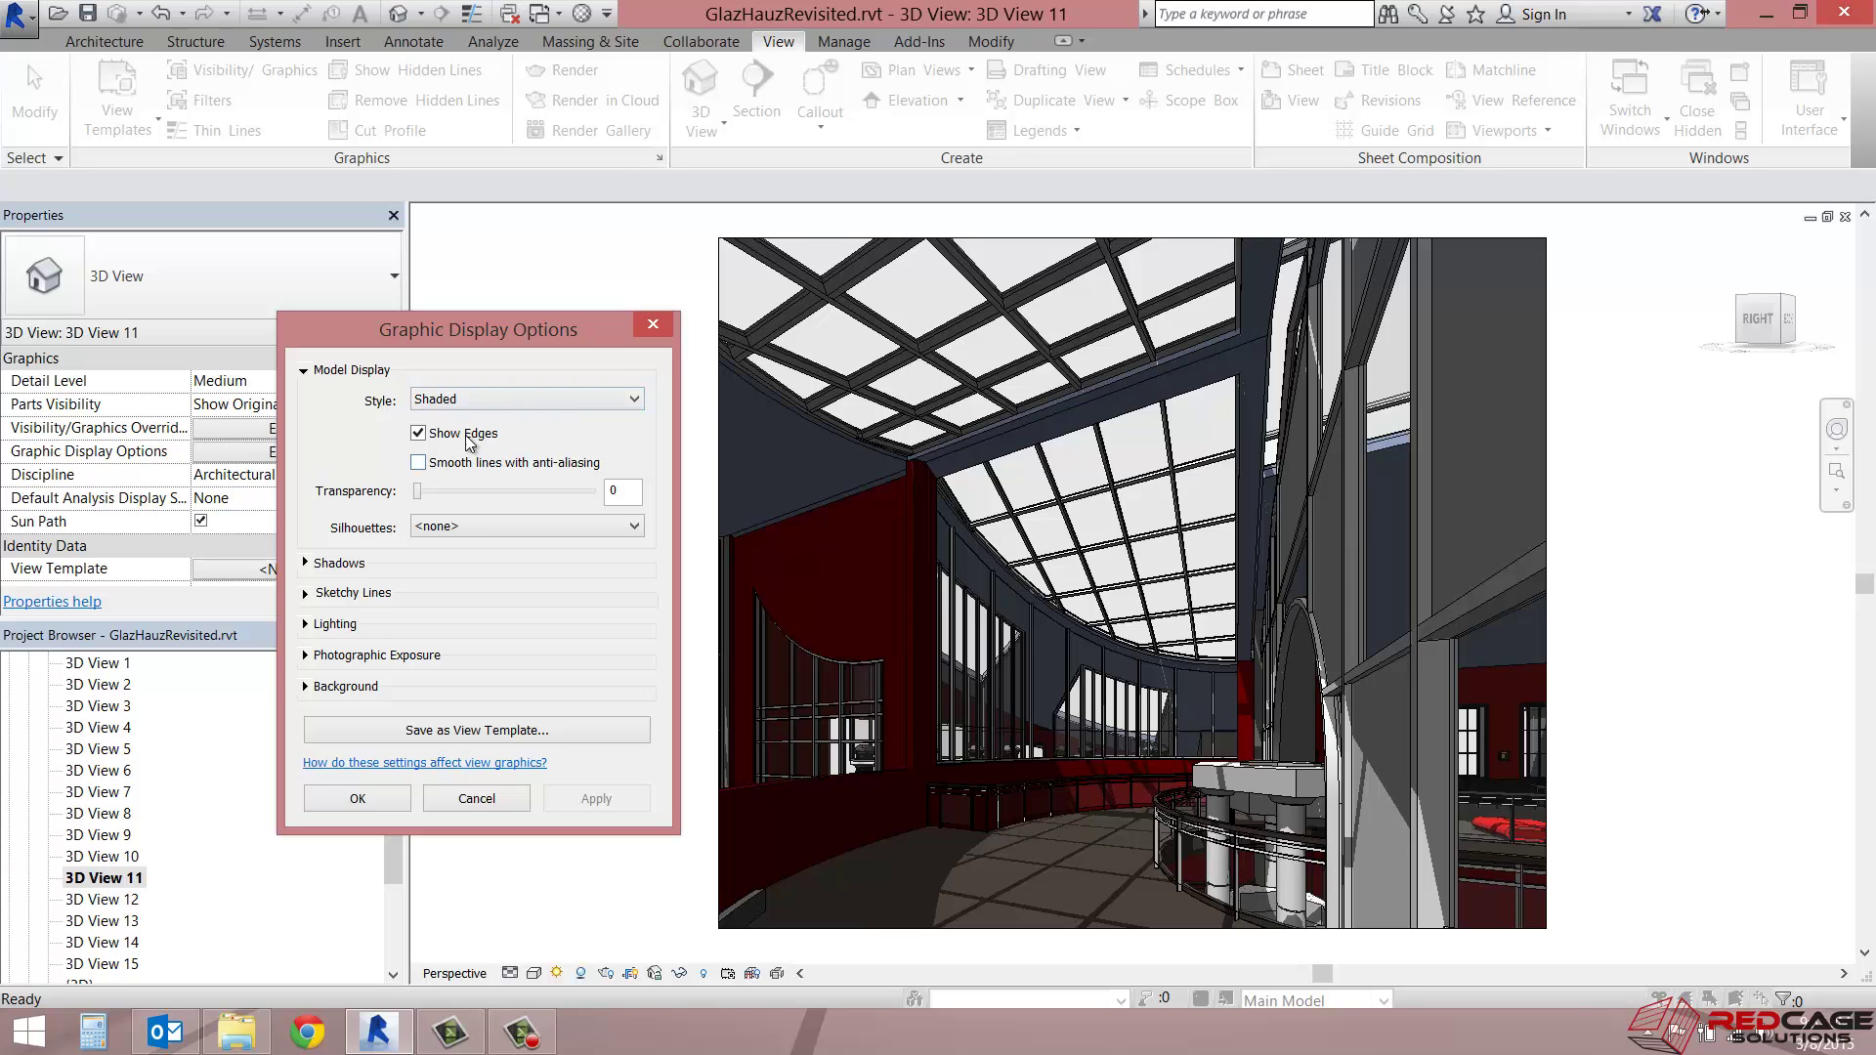
Enable 'Smooth lines with anti-aliasing' for 3D View 11 and apply it.
left_click(419, 464)
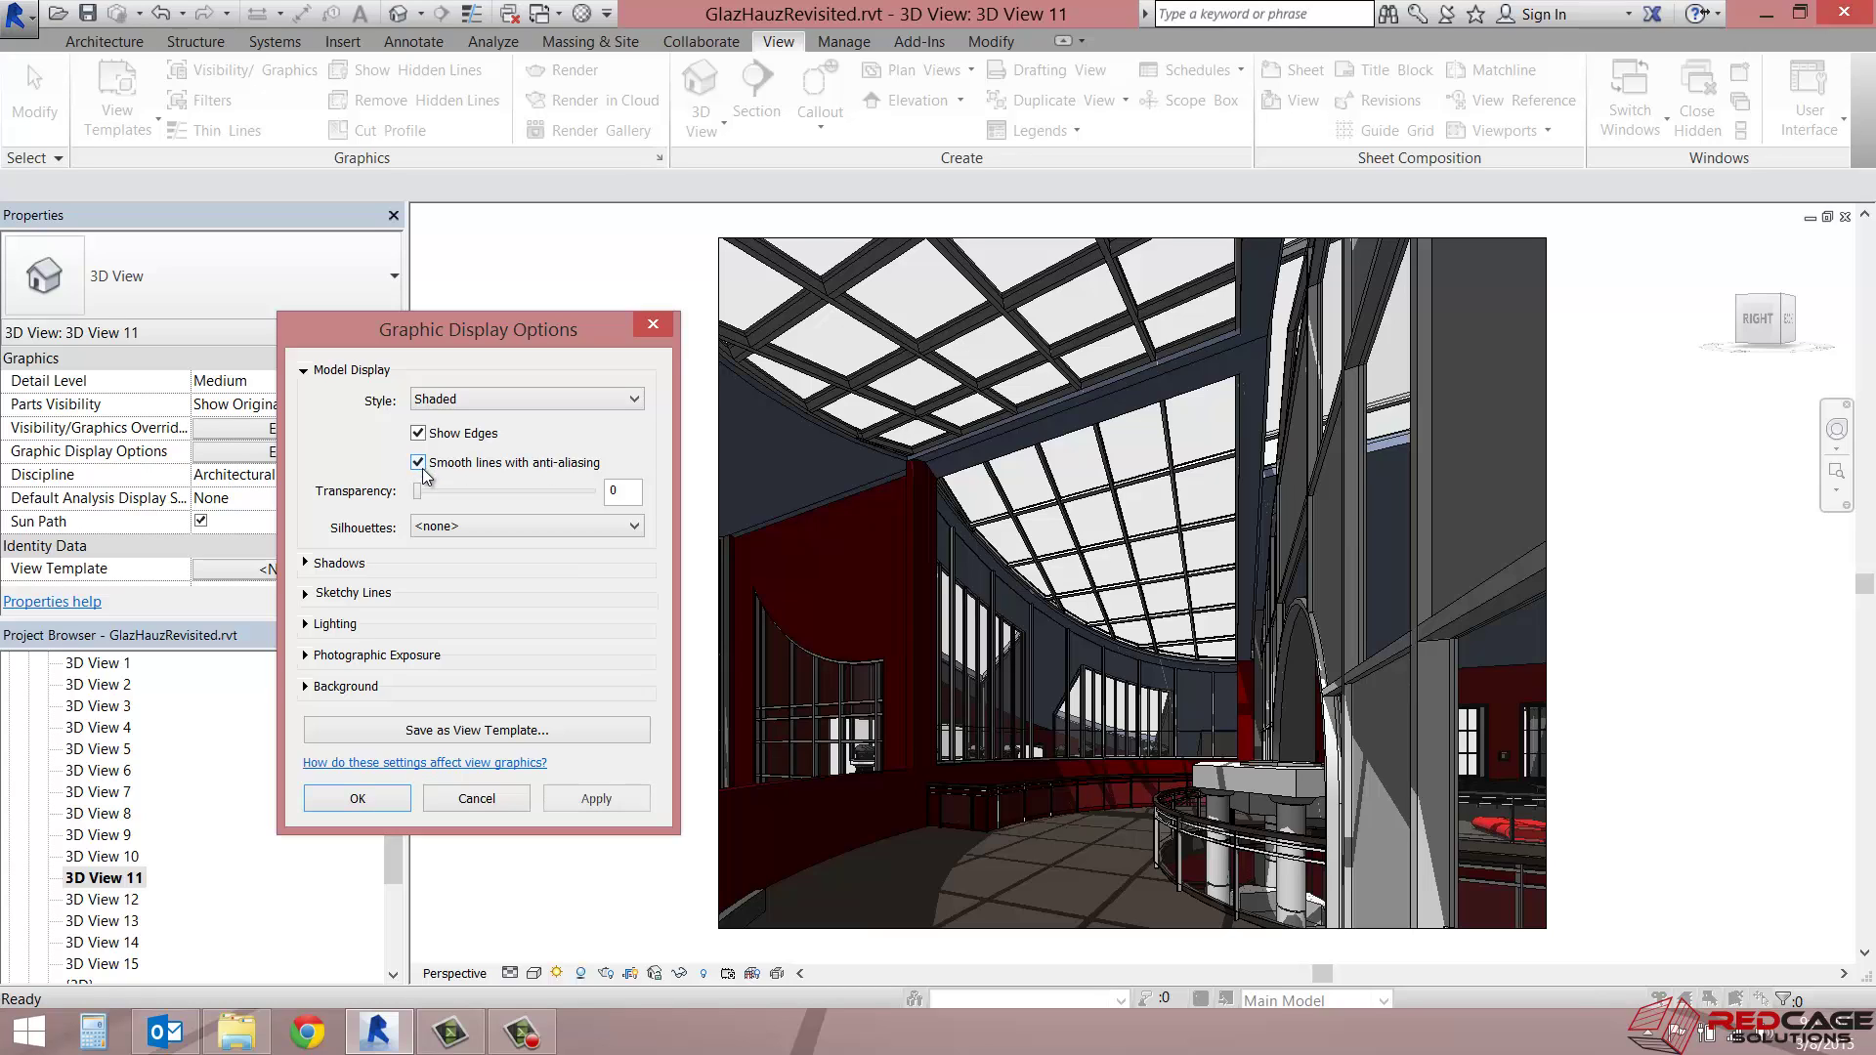
left_click(595, 799)
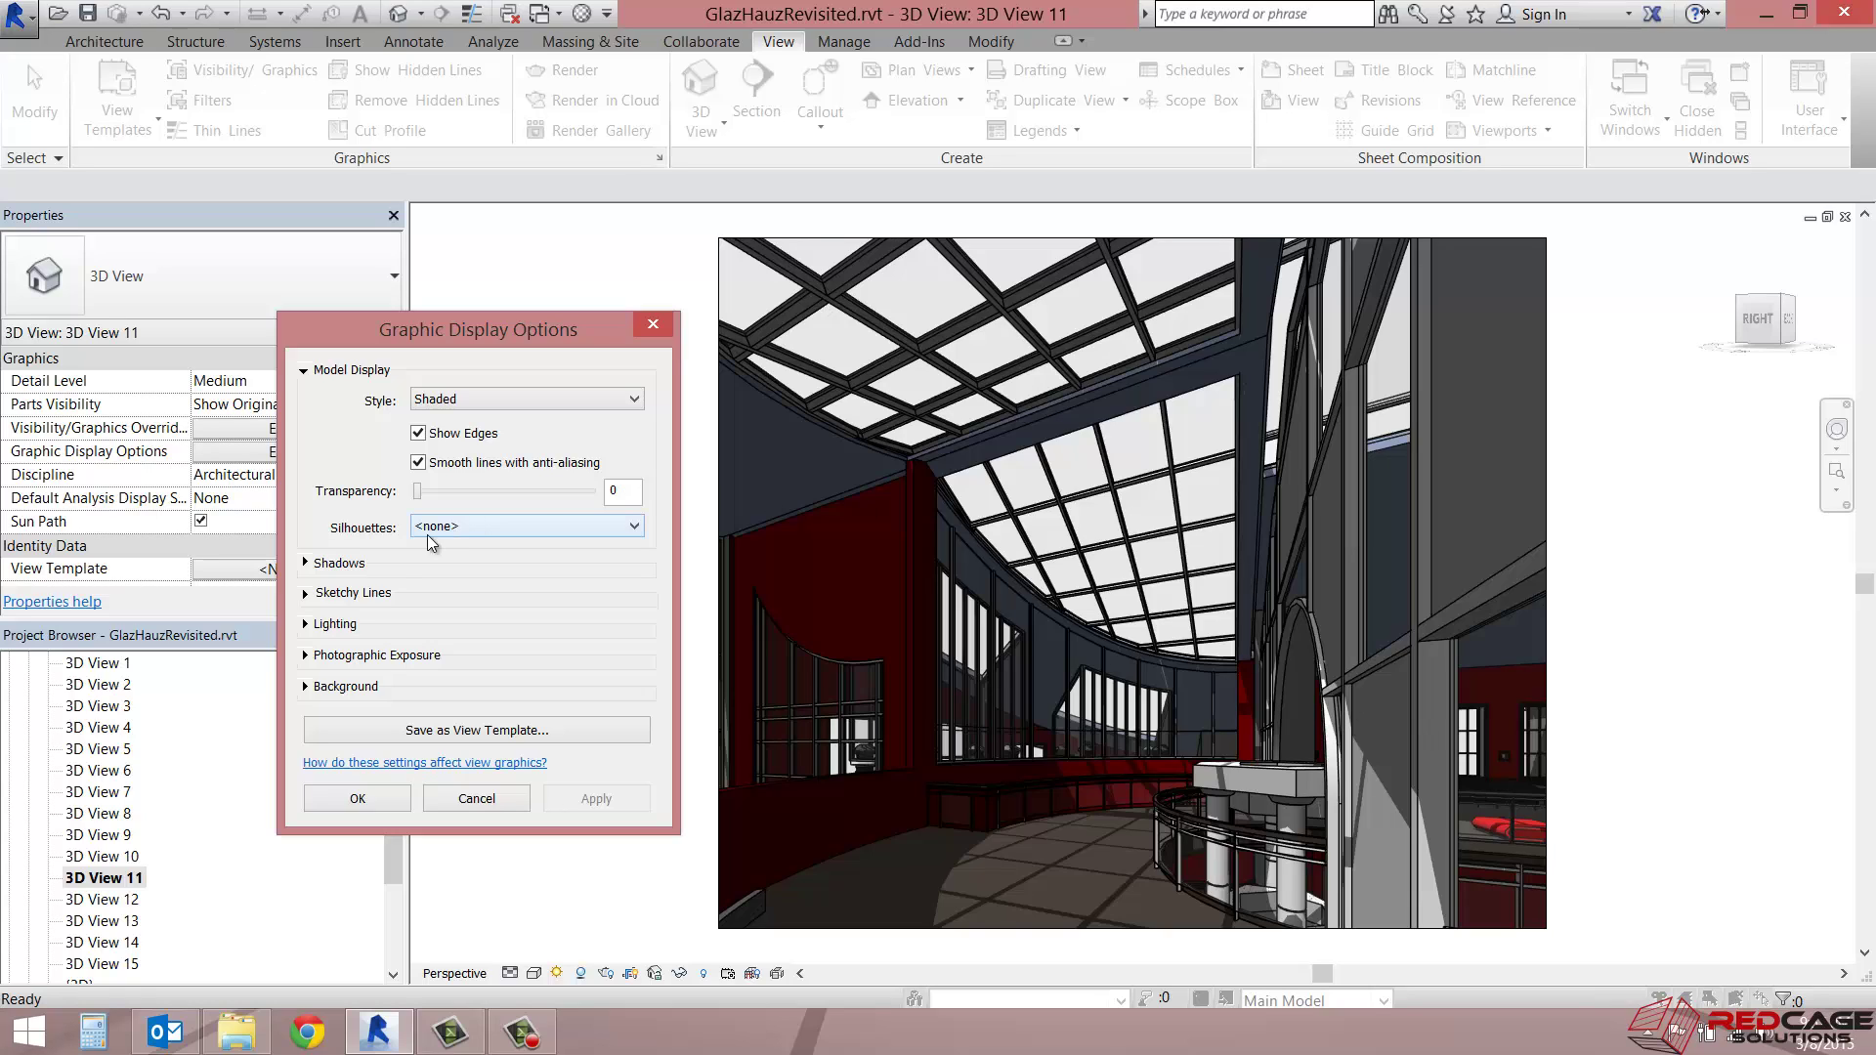
Switch 3D View 11 to ambient shadows with cast shadows turned off, and apply.
left_click(306, 565)
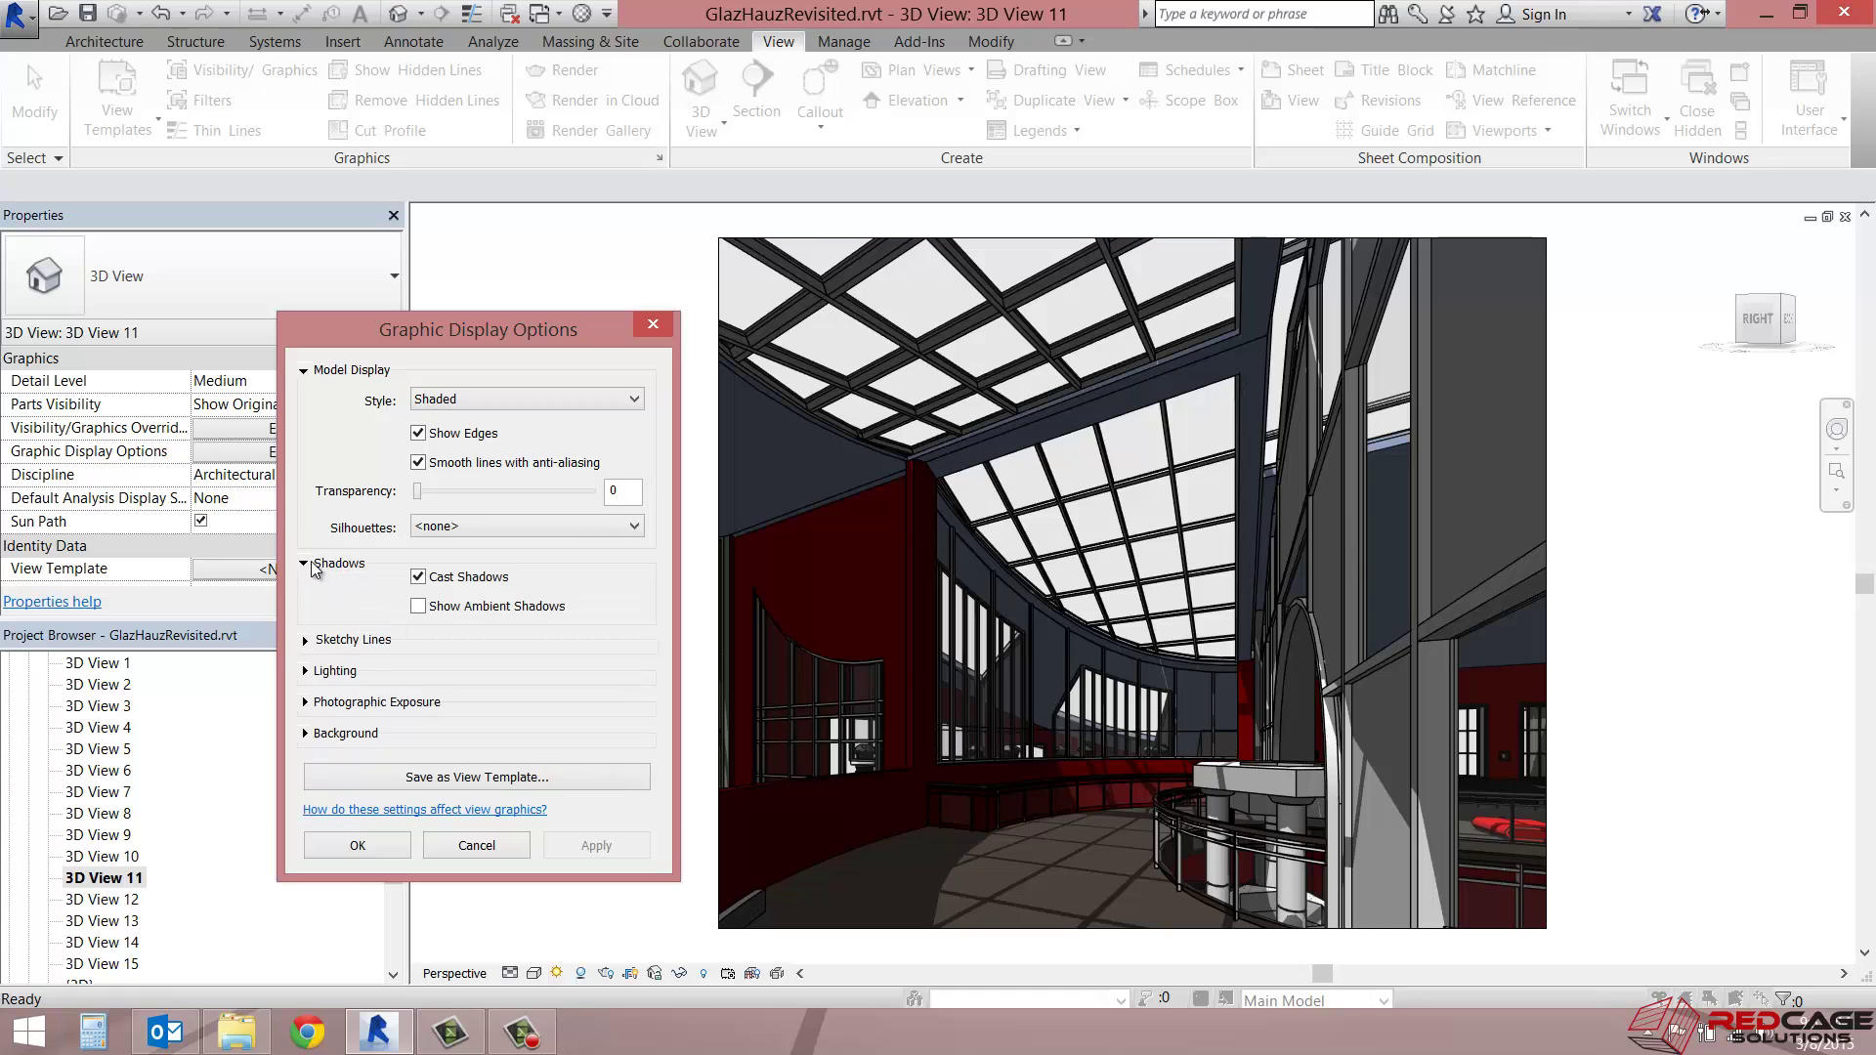
left_click(418, 606)
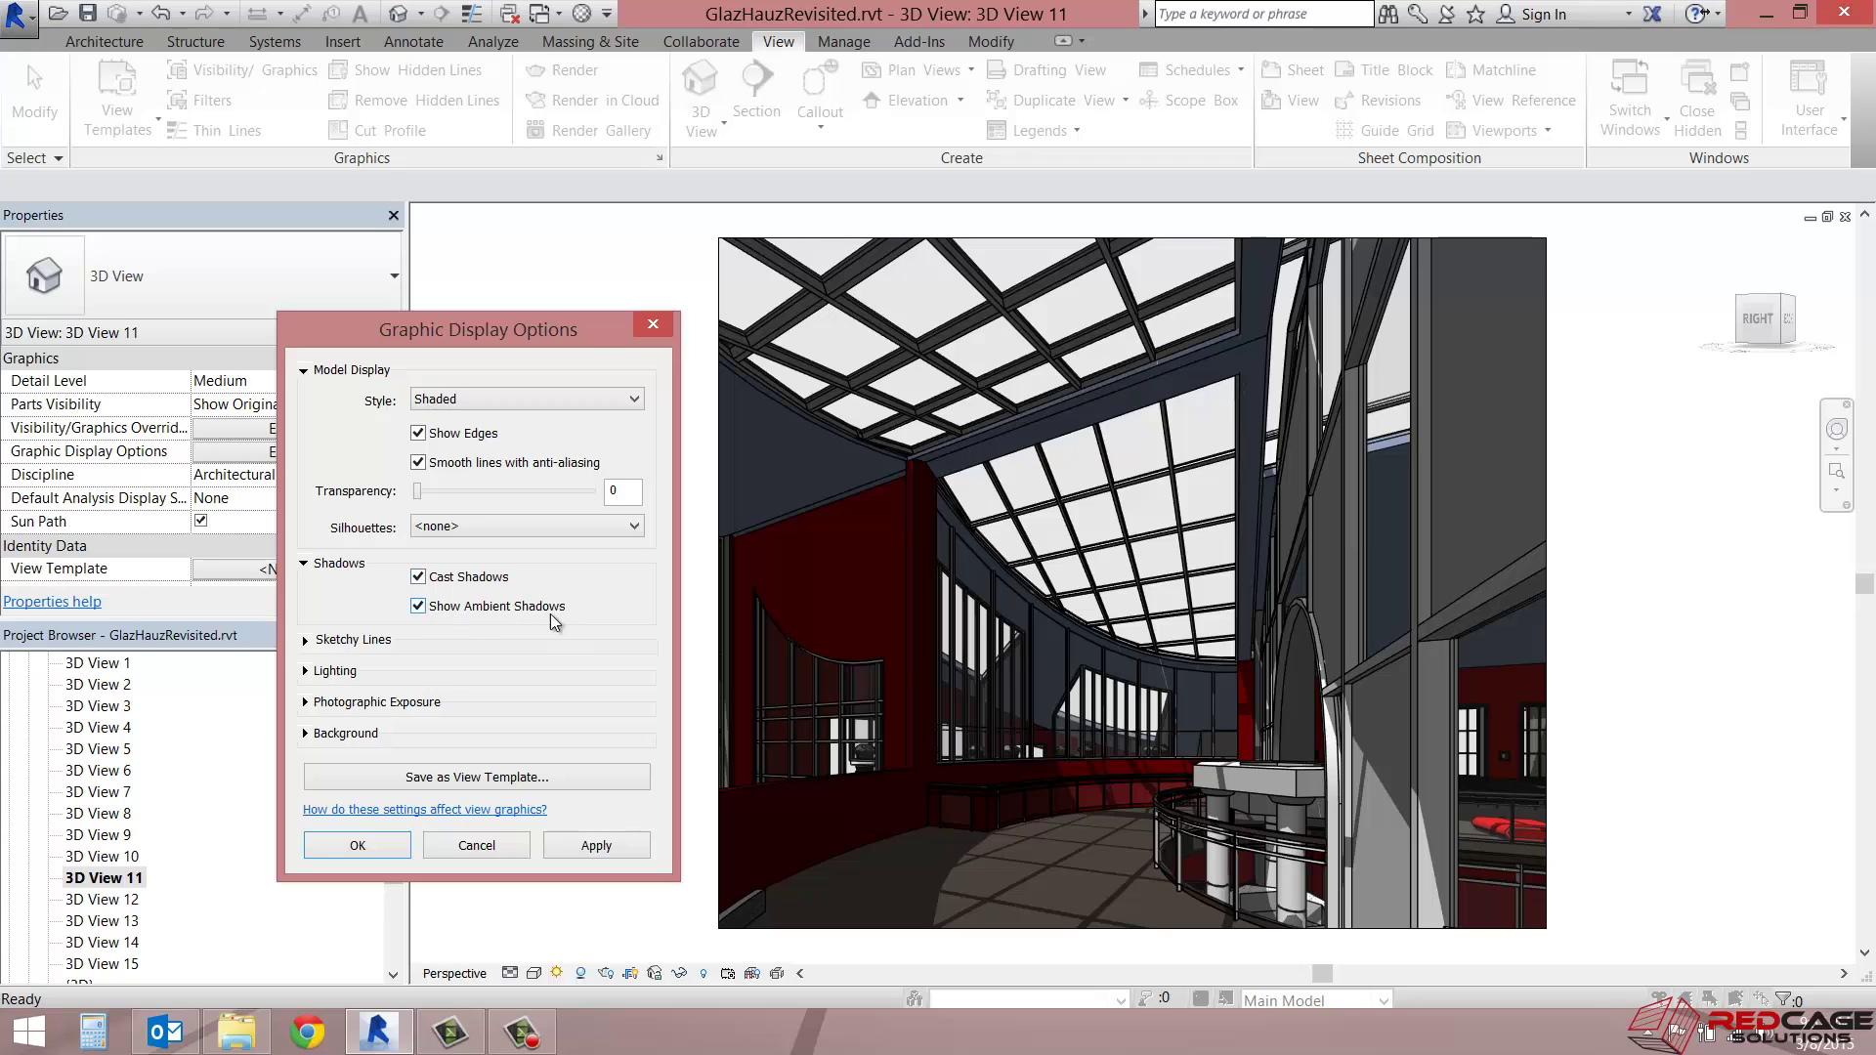
left_click(418, 577)
left_click(578, 842)
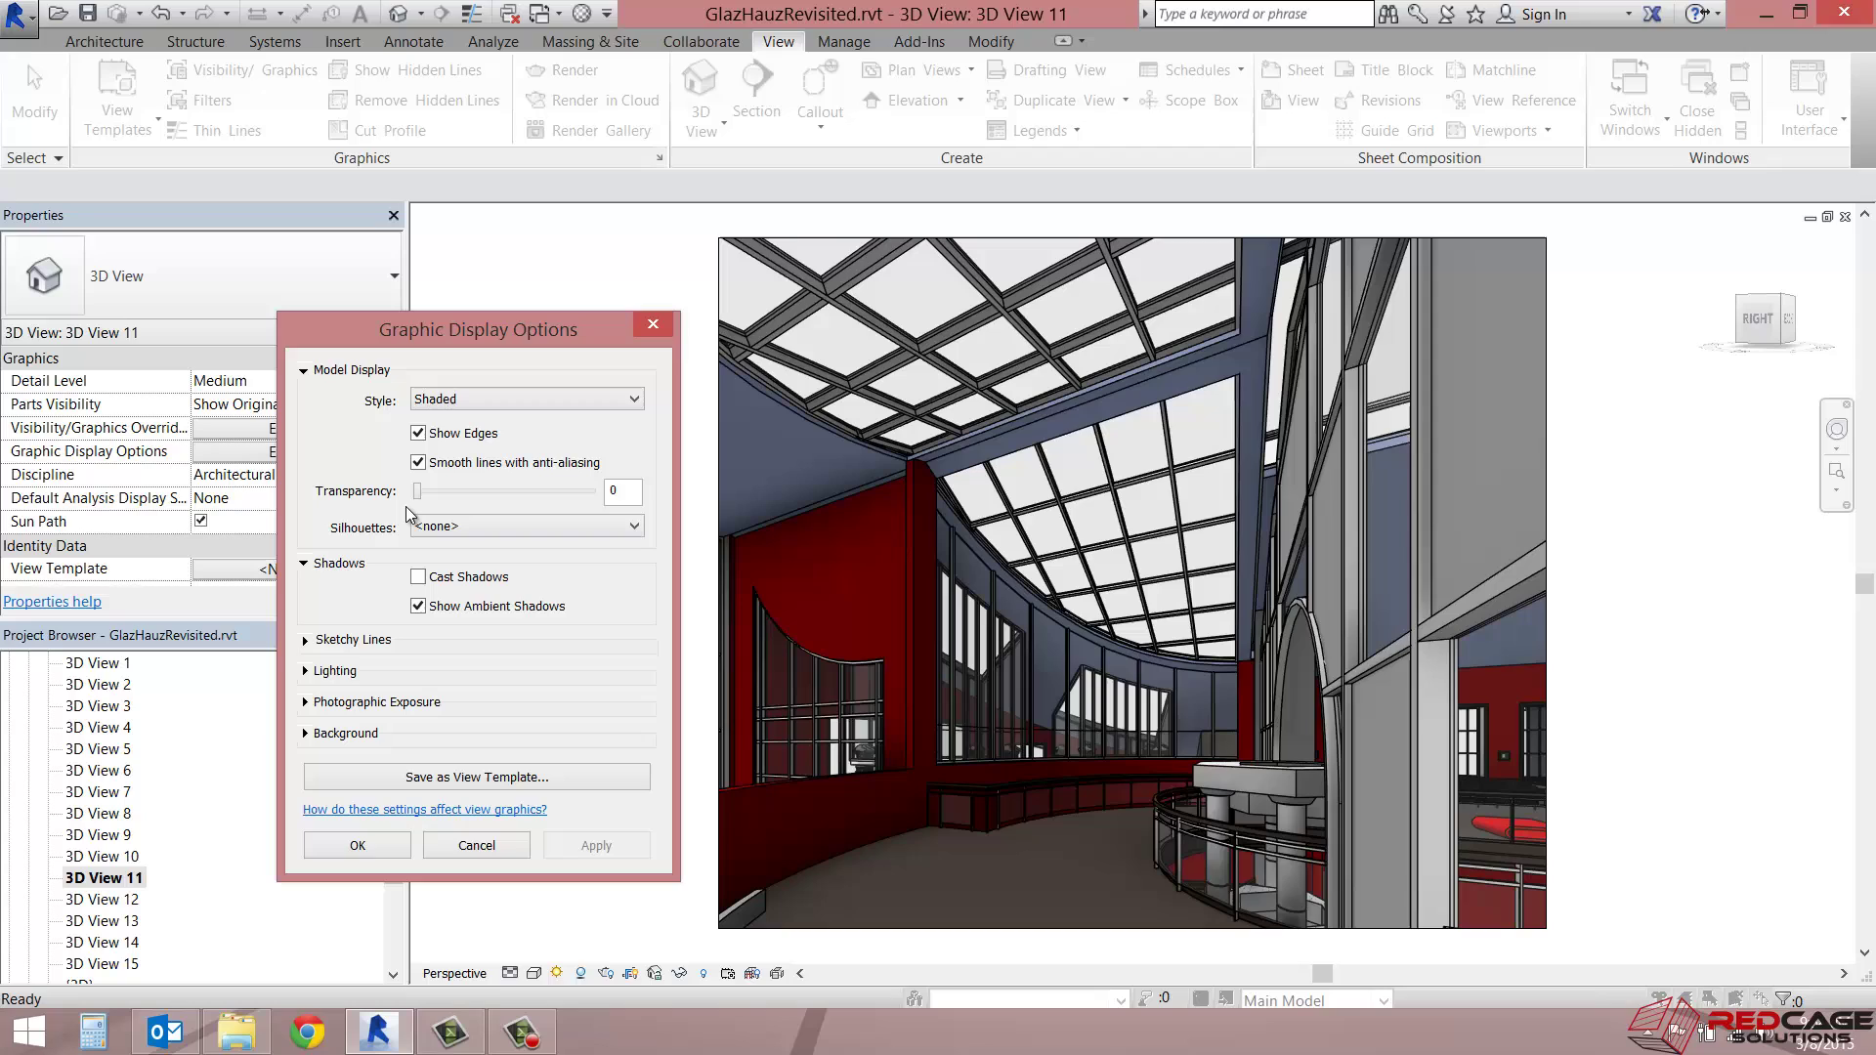
Enable sketchy lines with a Jitter of 3 in 3D View 11 and apply.
left_click(305, 642)
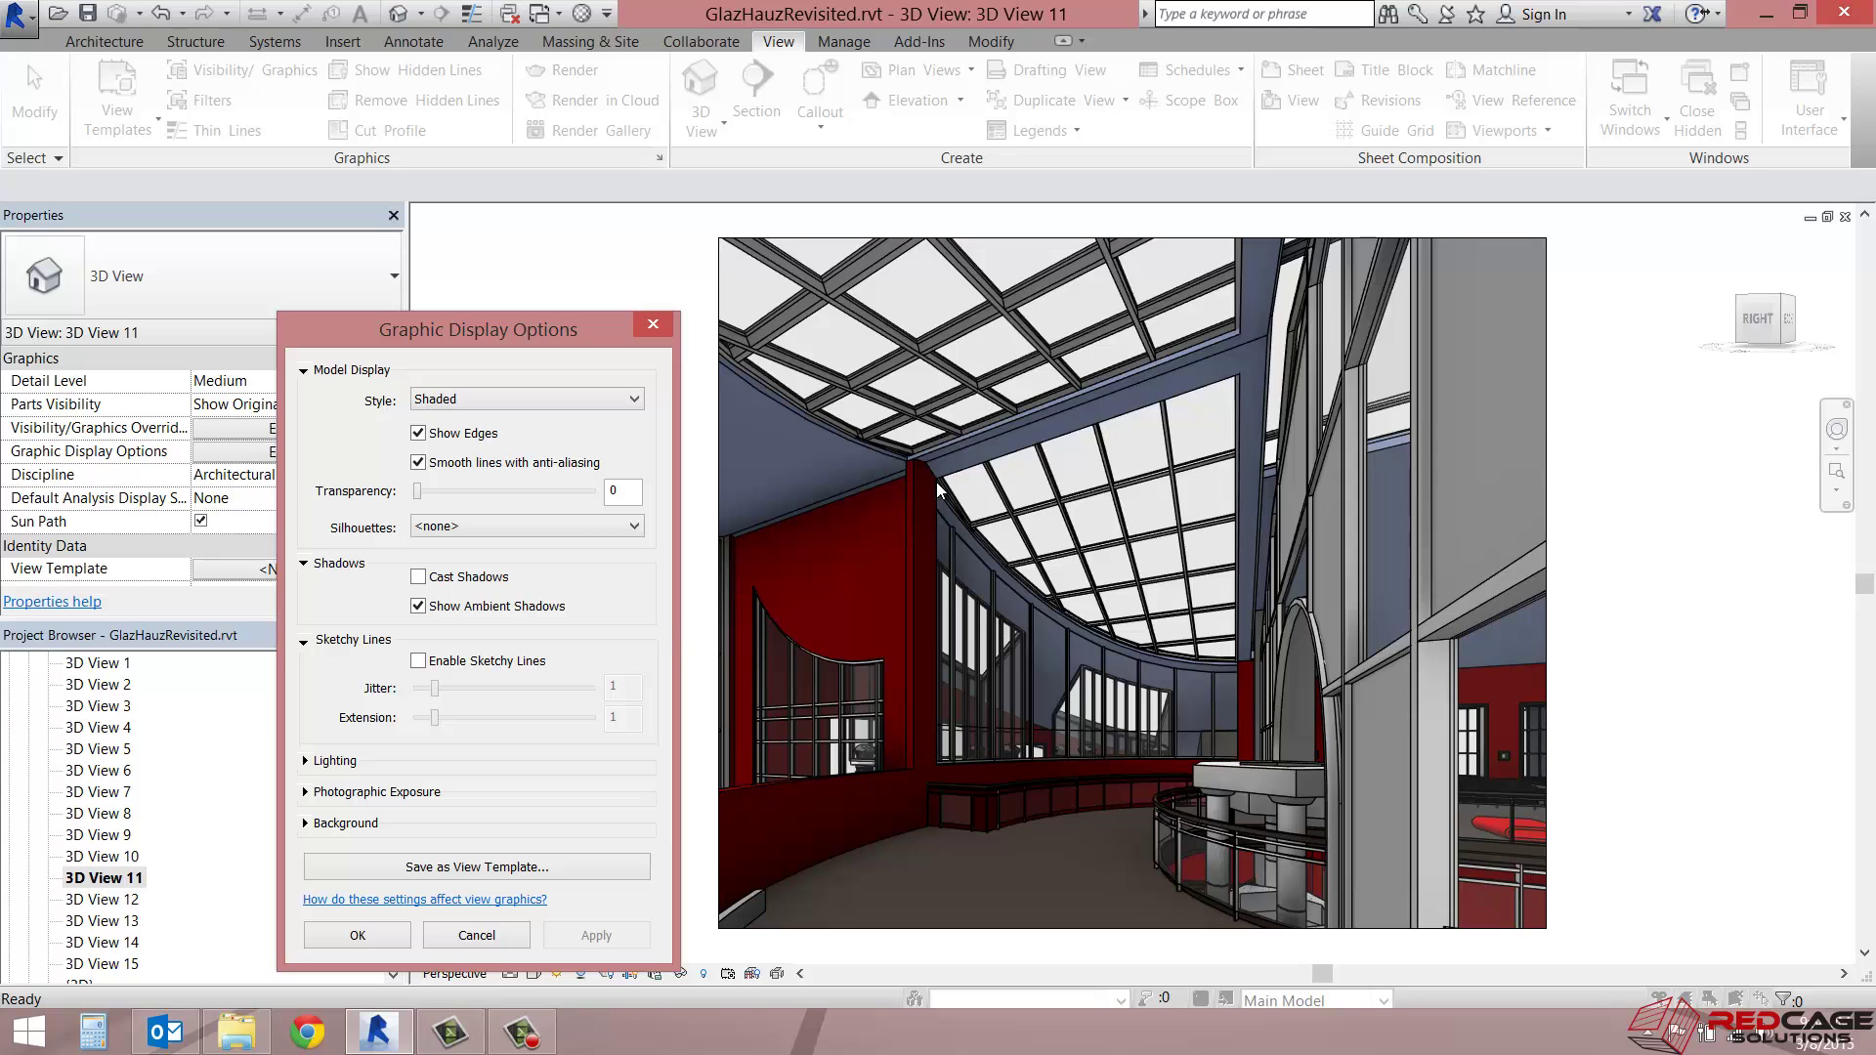
left_click(418, 661)
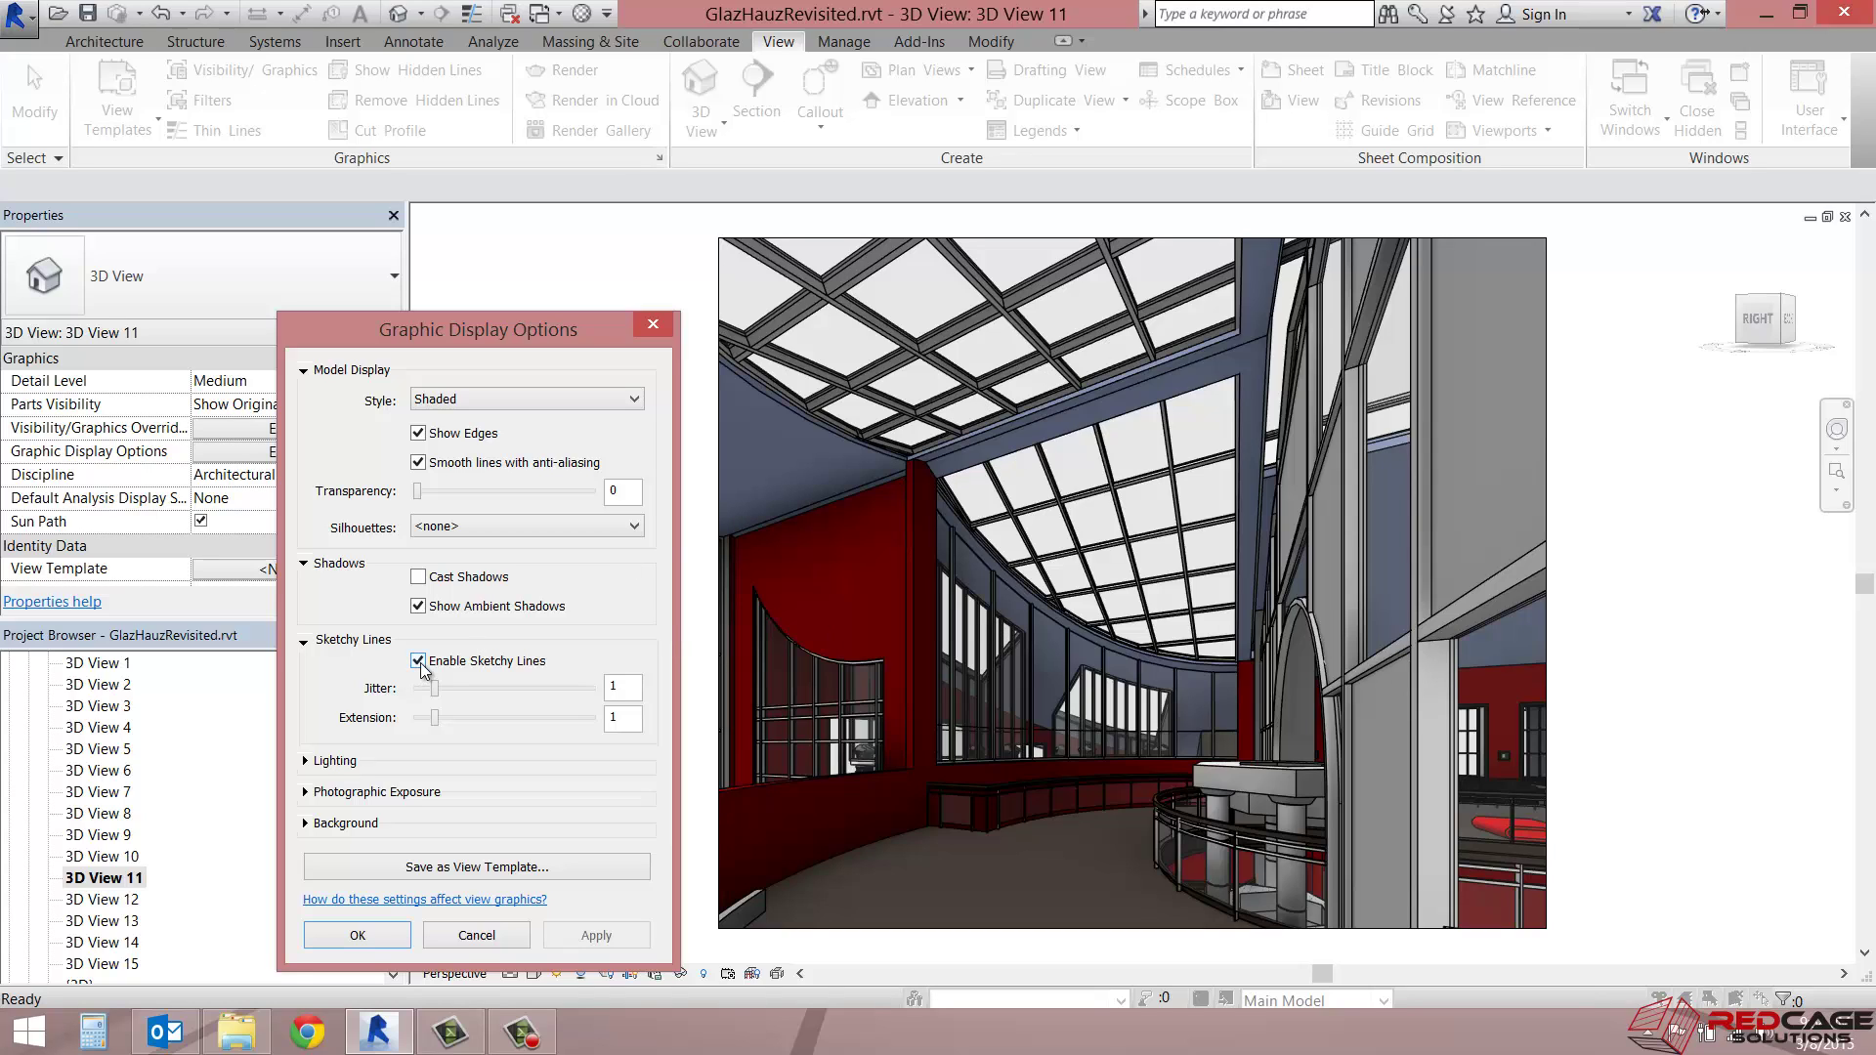
left_click(477, 686)
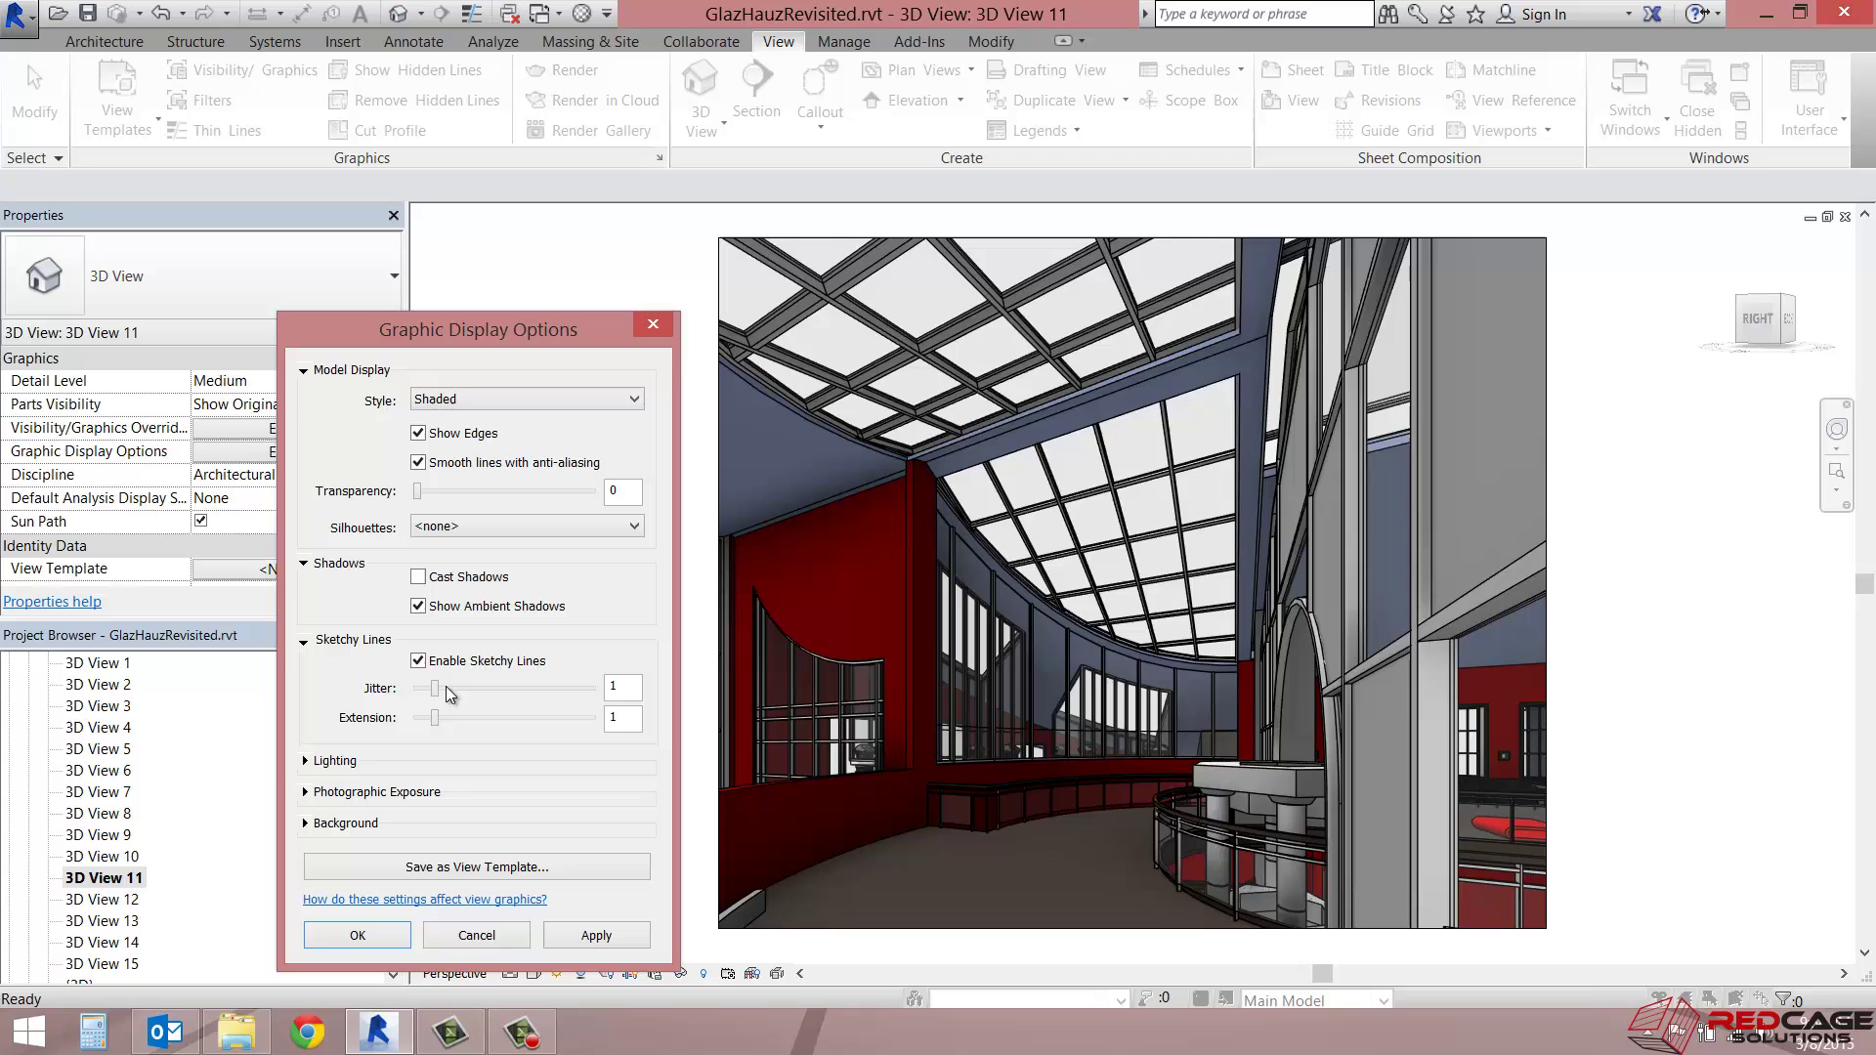
left_click(589, 936)
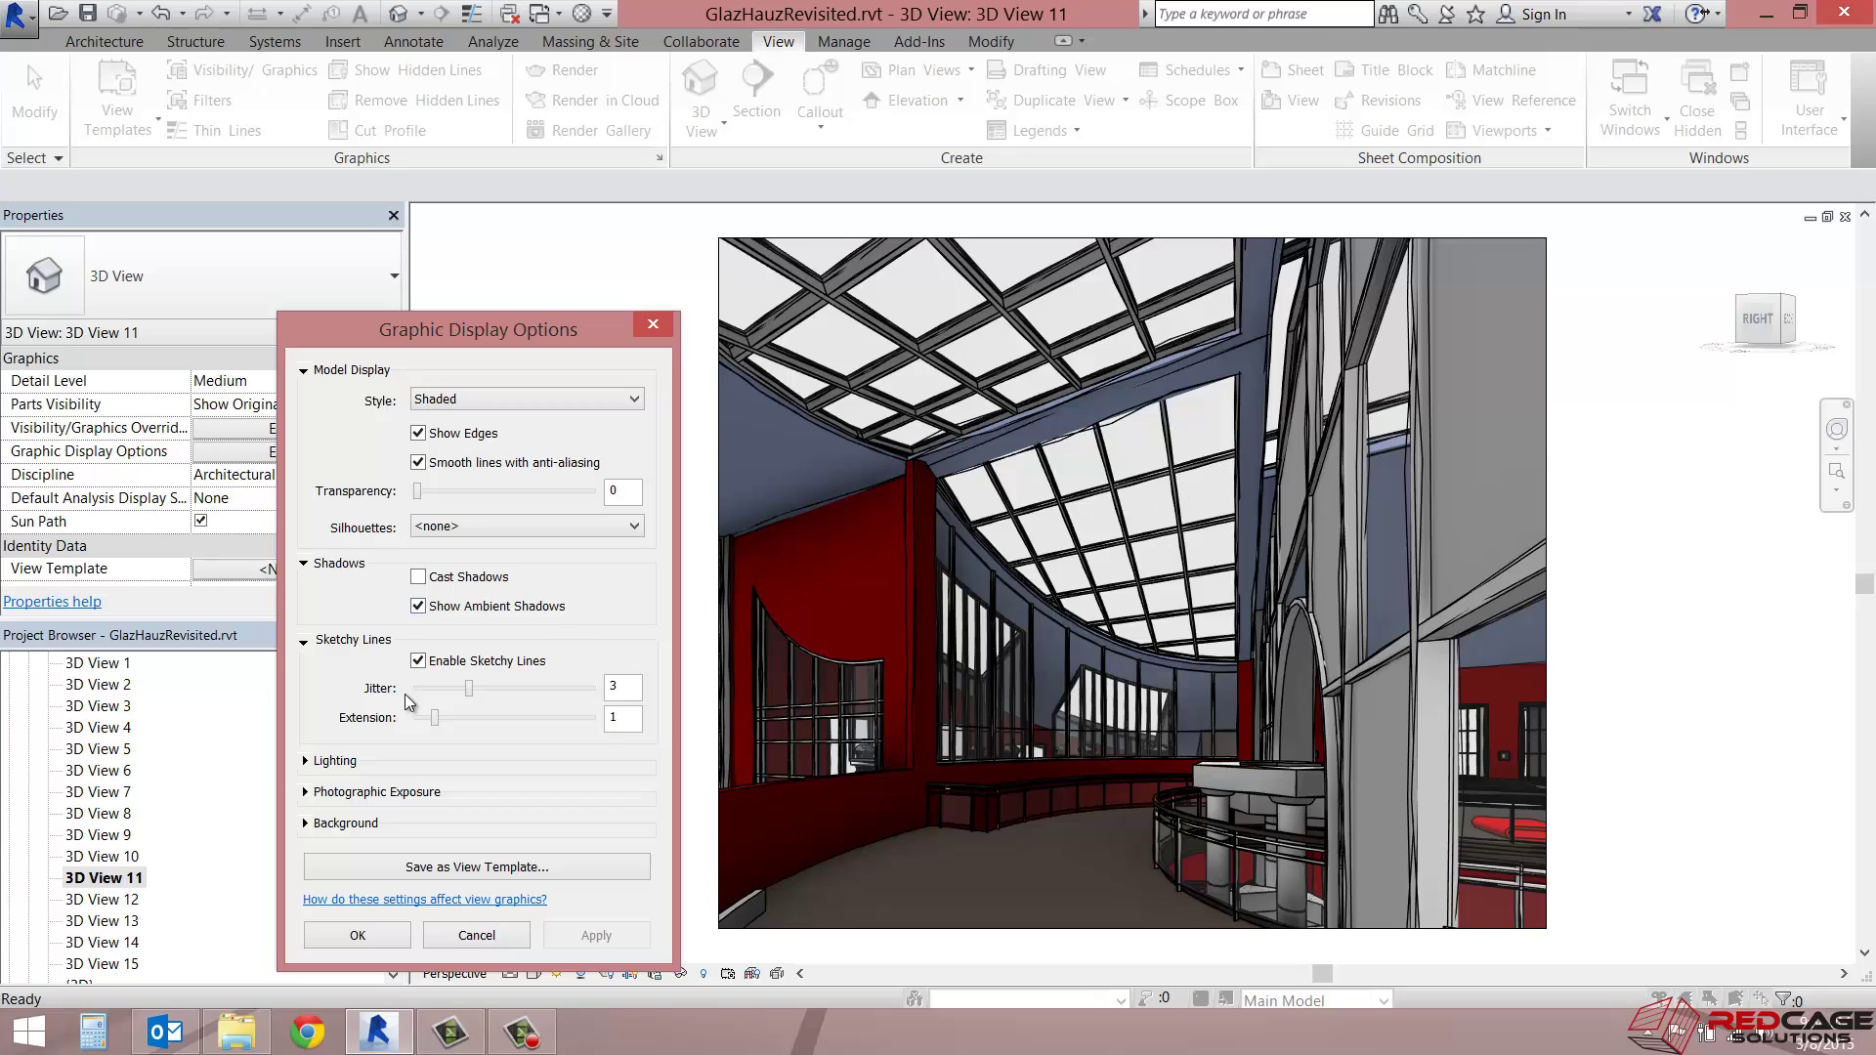
Raise the sketchy line Extension in two increments to 7, applying after each.
left_click_drag(437, 719, 459, 719)
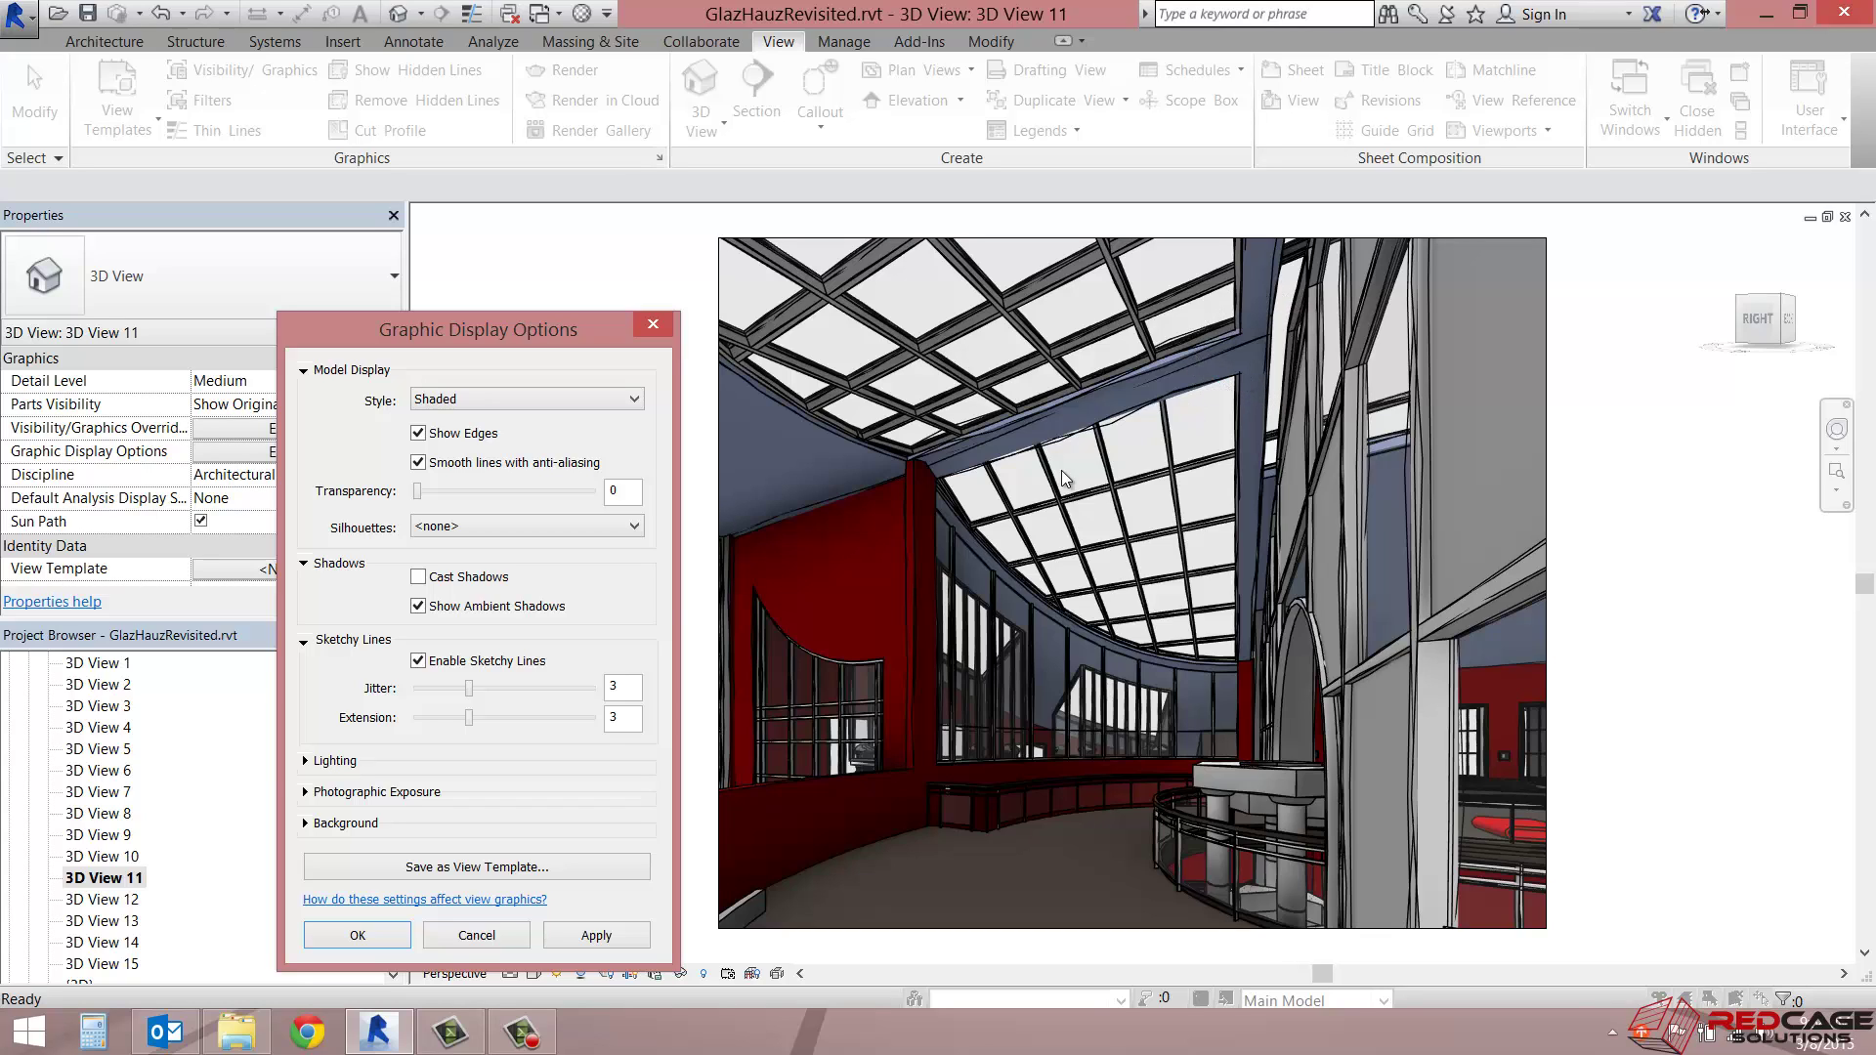
left_click(608, 935)
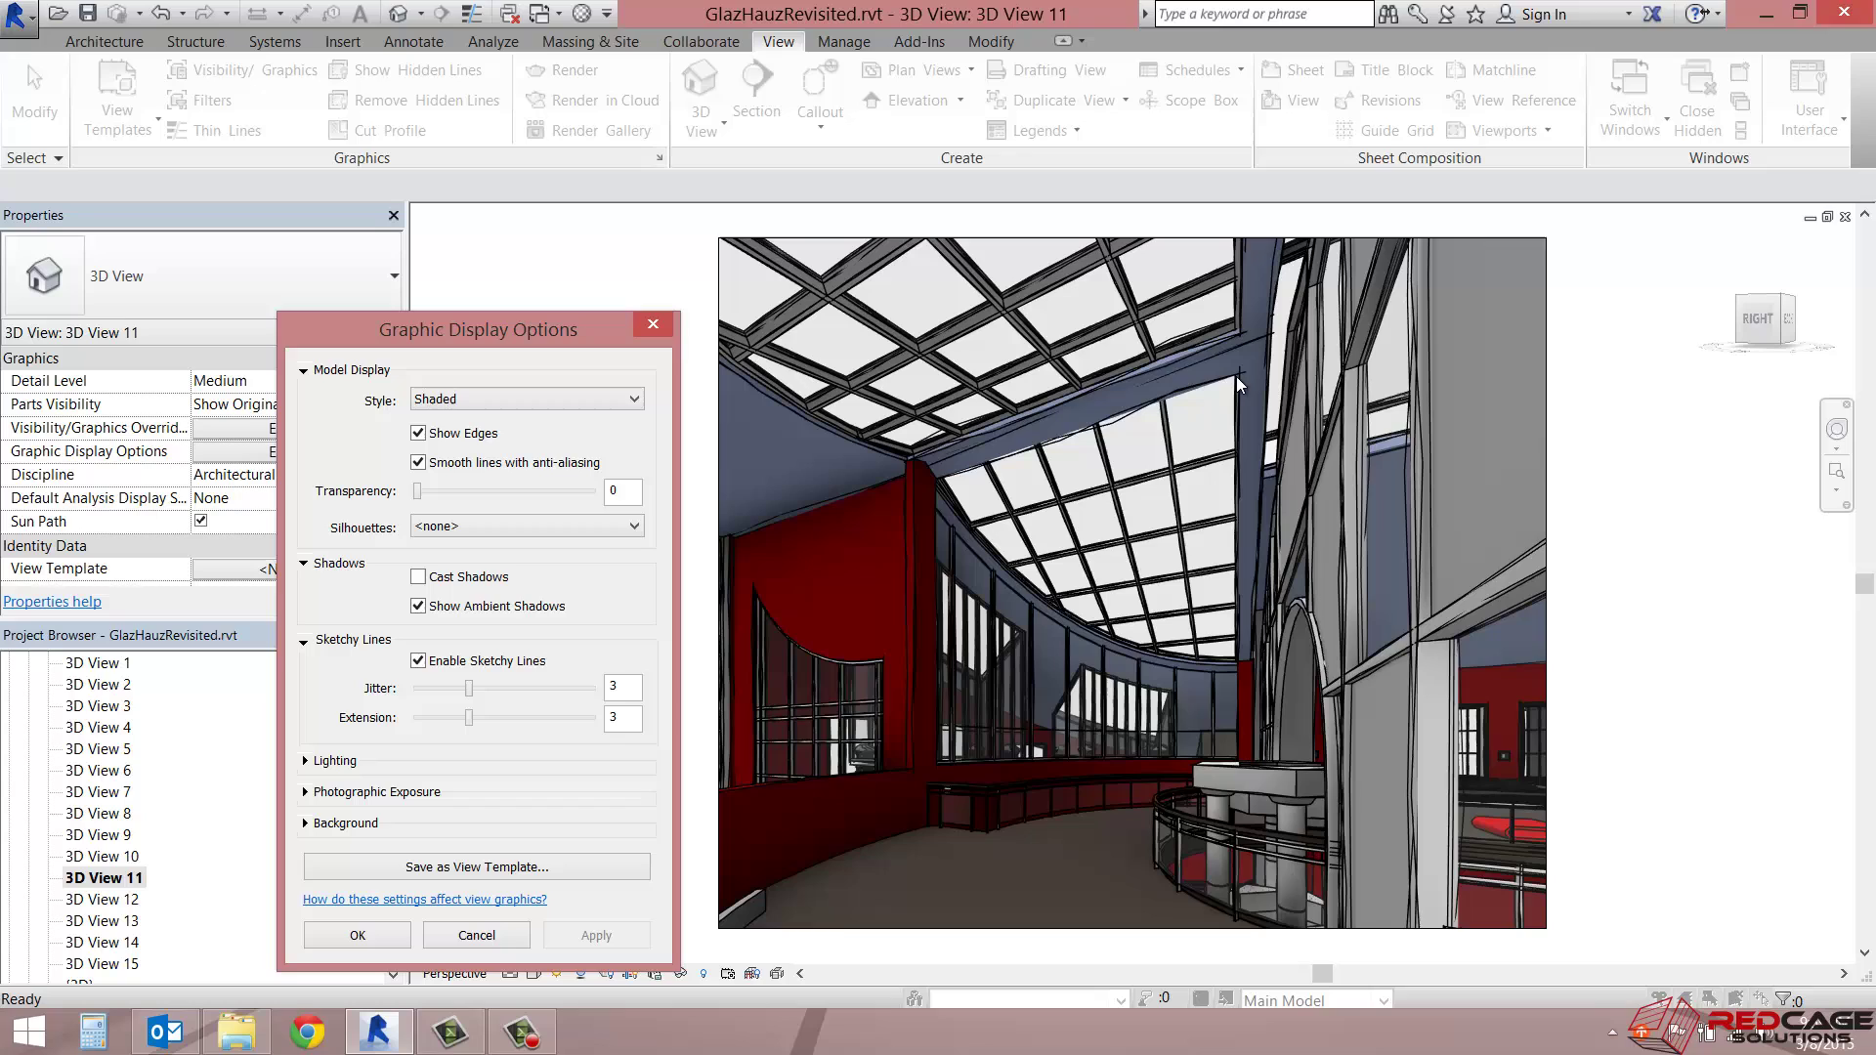
left_click(531, 719)
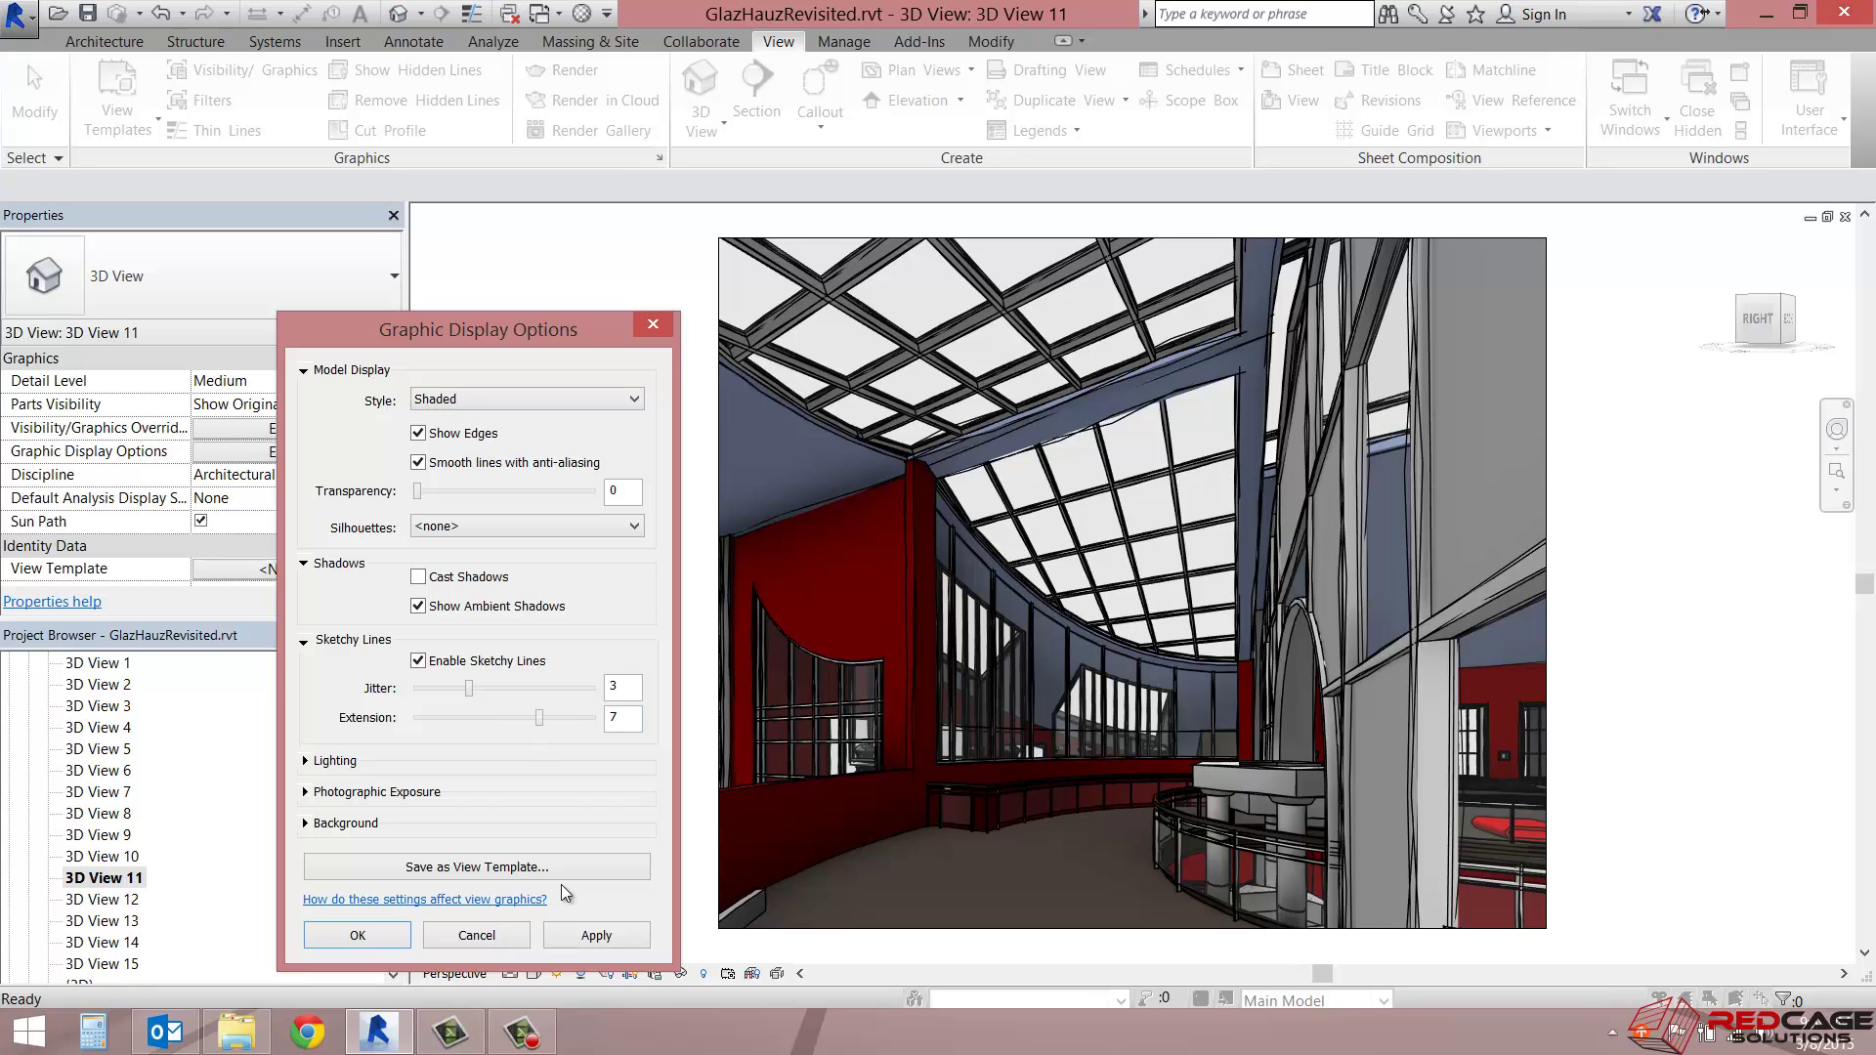
left_click(595, 935)
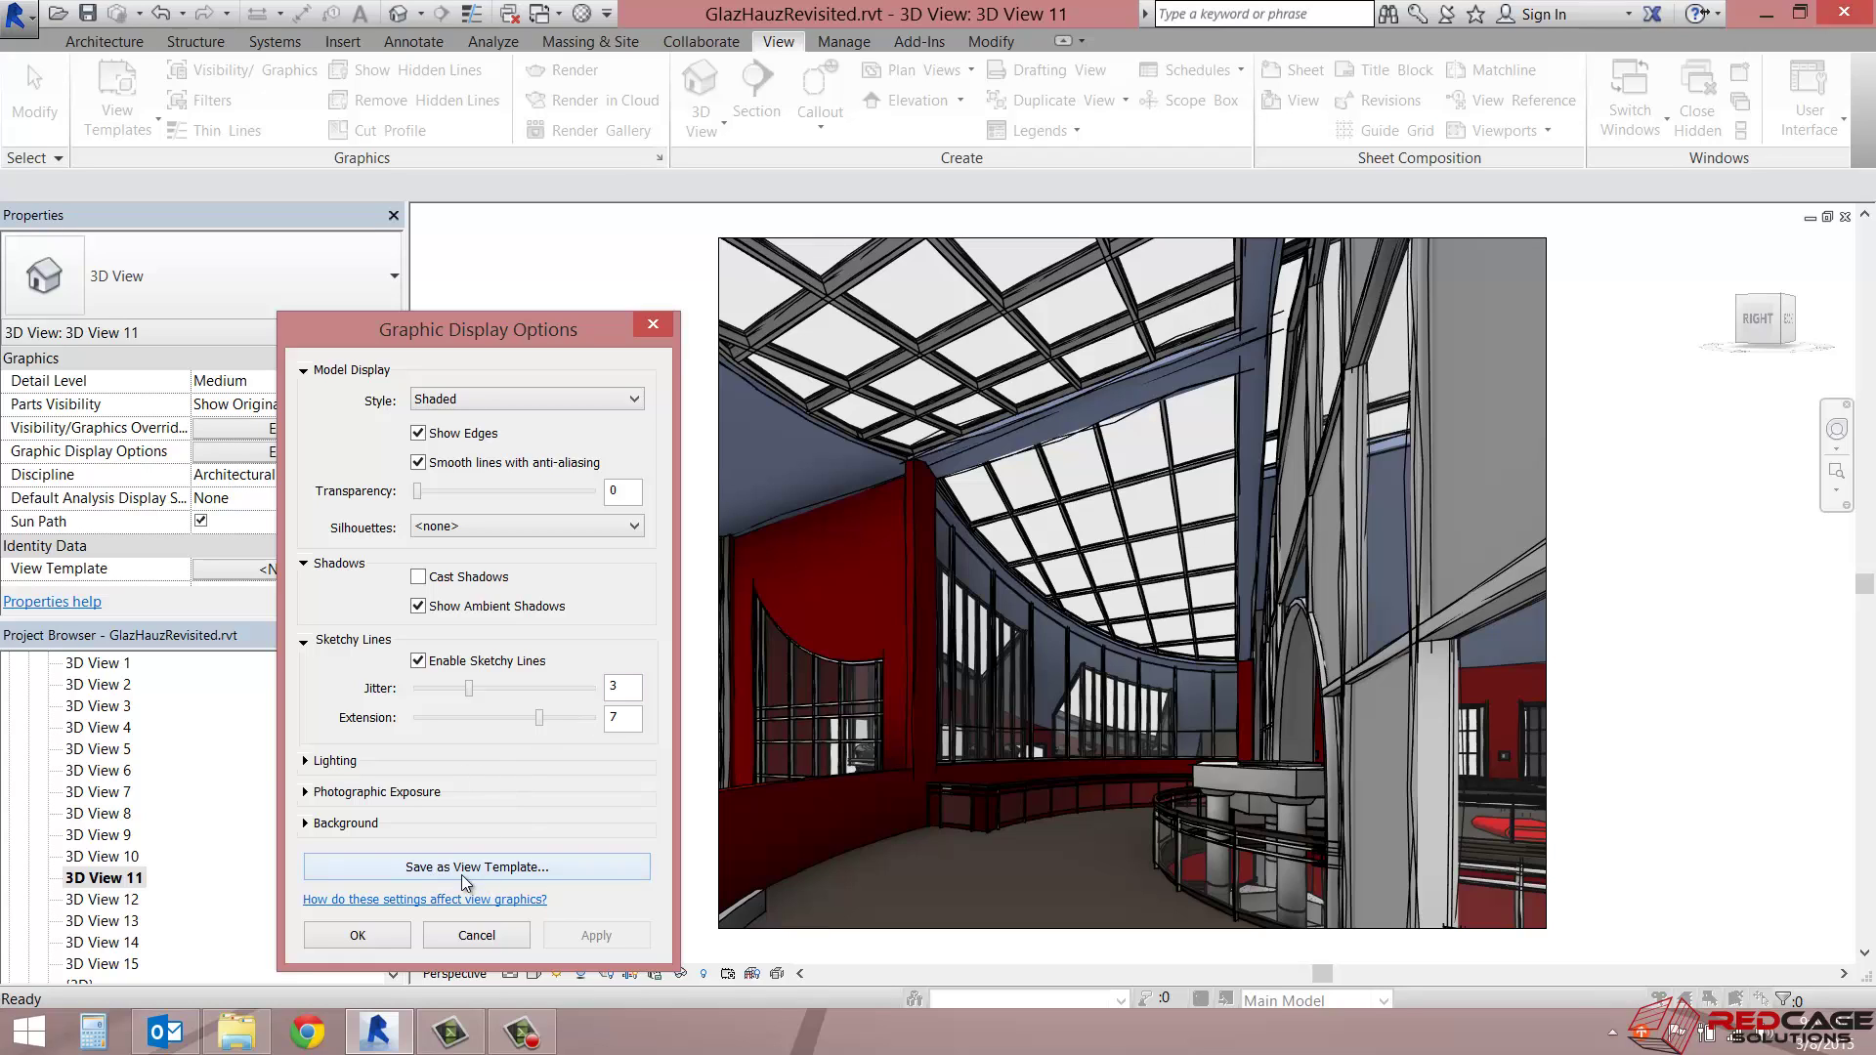
Save the display settings as view template 'Sketchy Lines Style' and close Graphic Display Options.
left_click(512, 867)
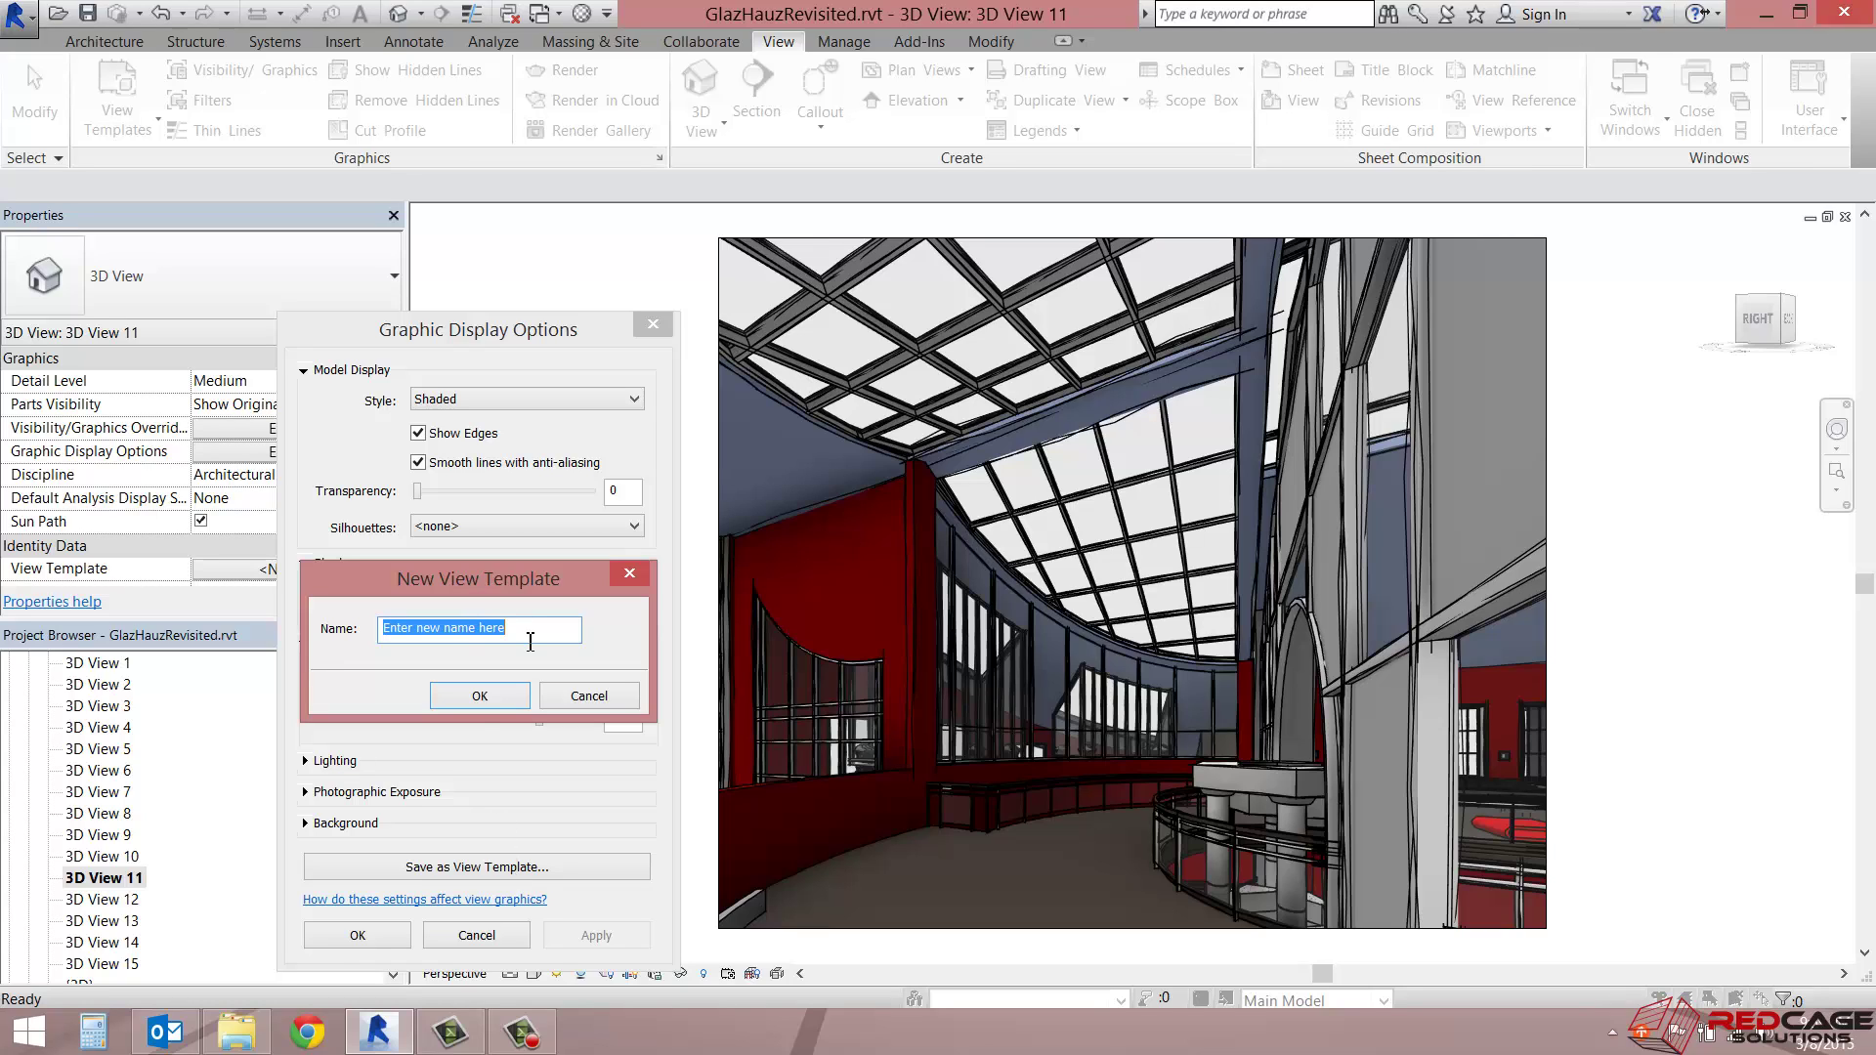
type("Sketchy ")
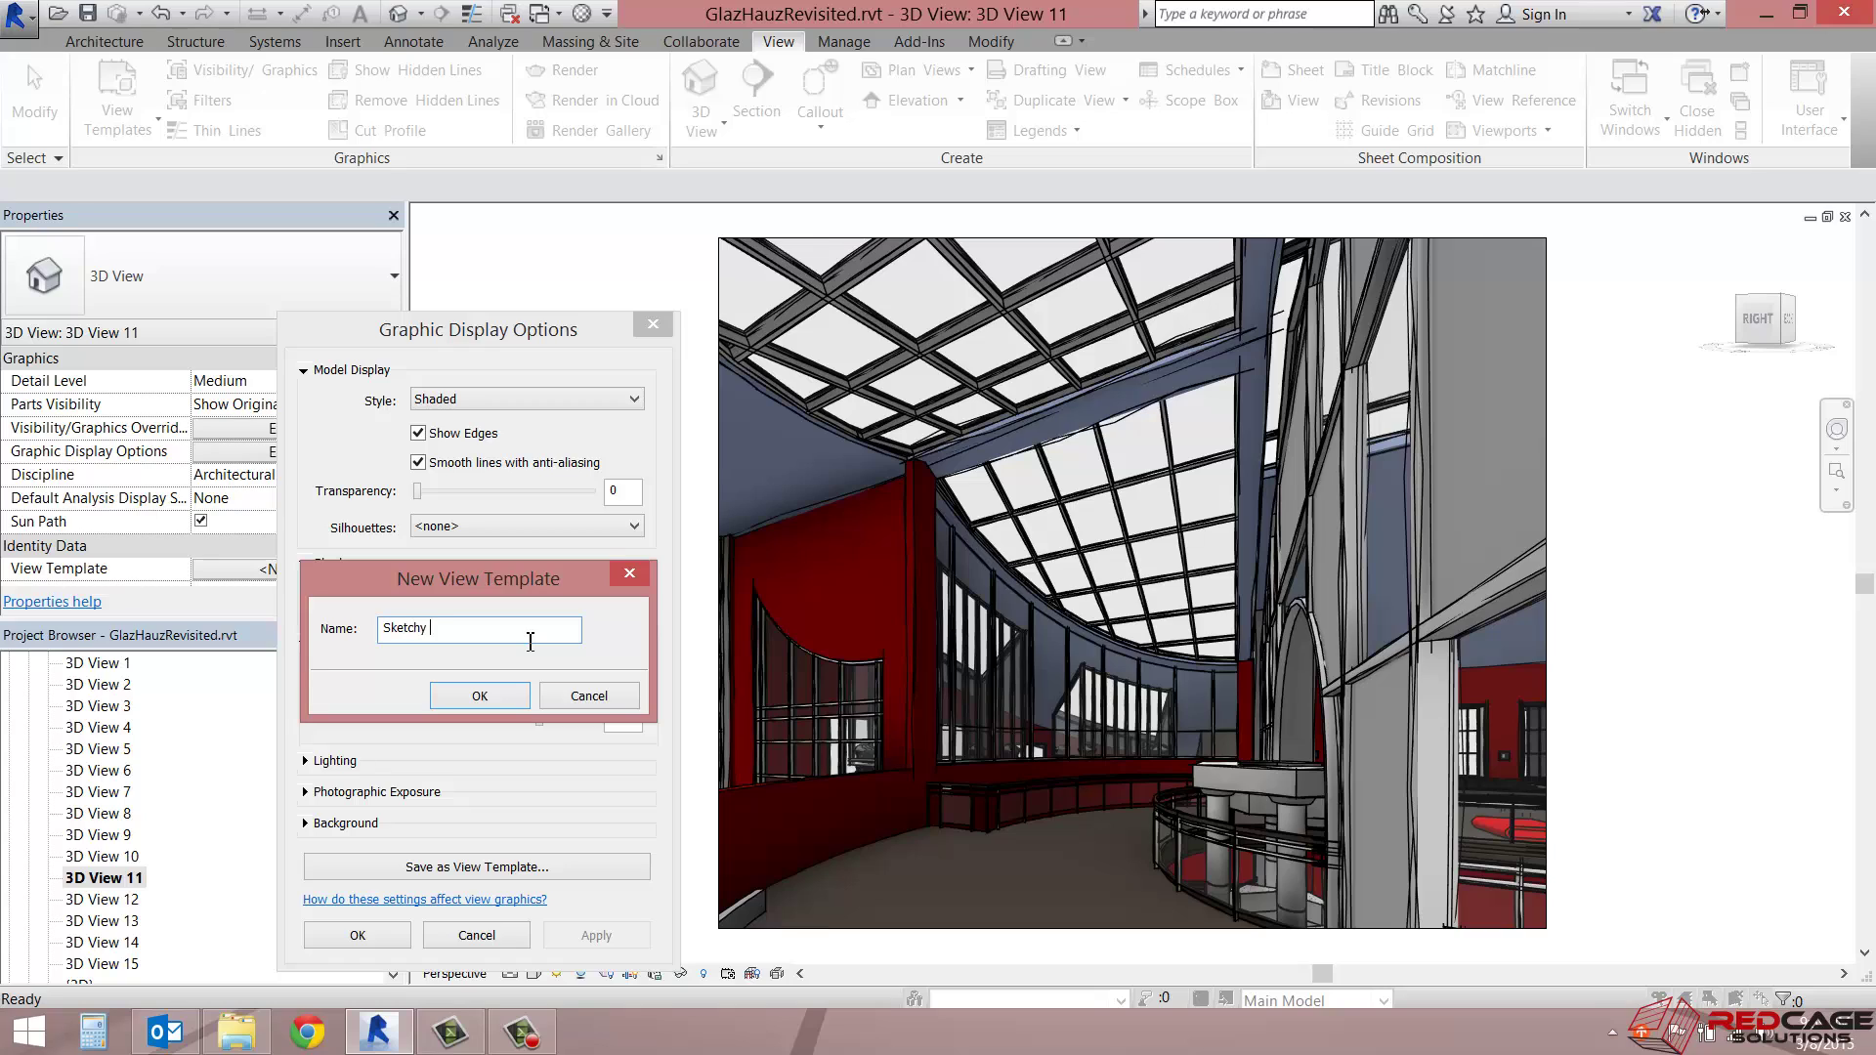
type("Lines Style")
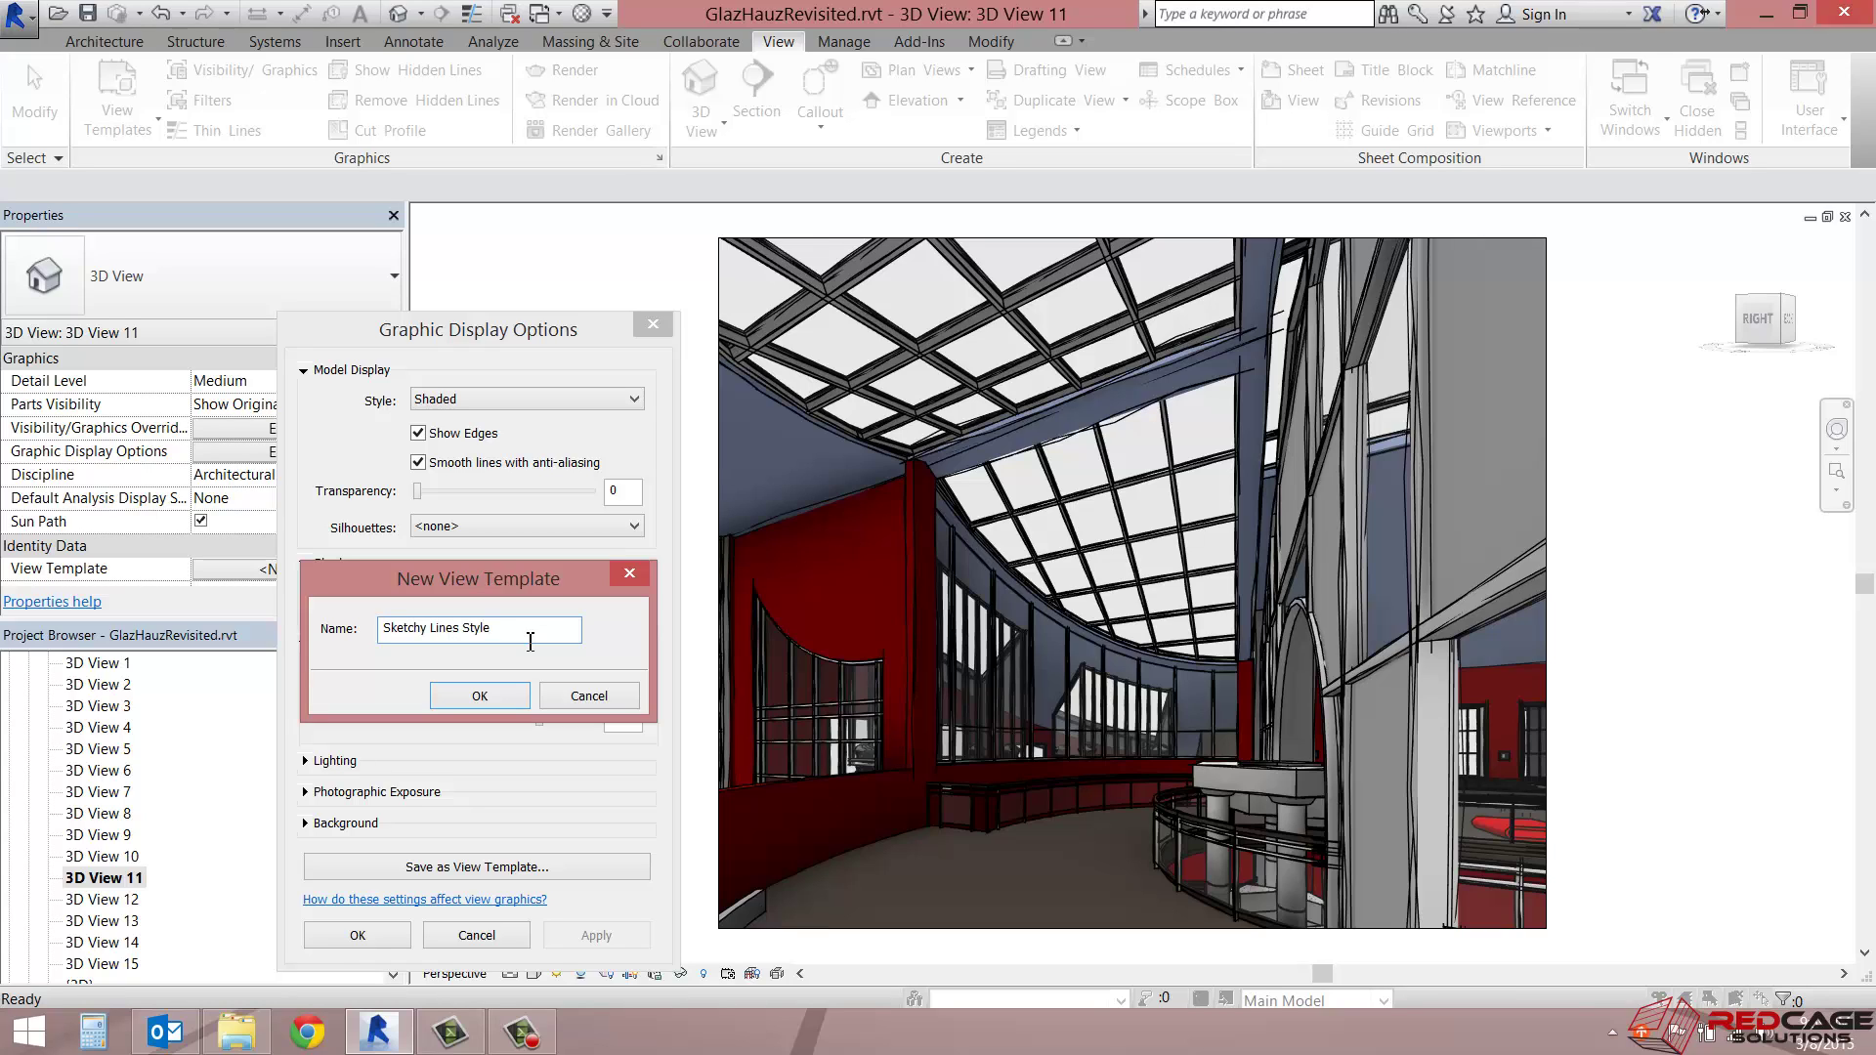
left_click(493, 698)
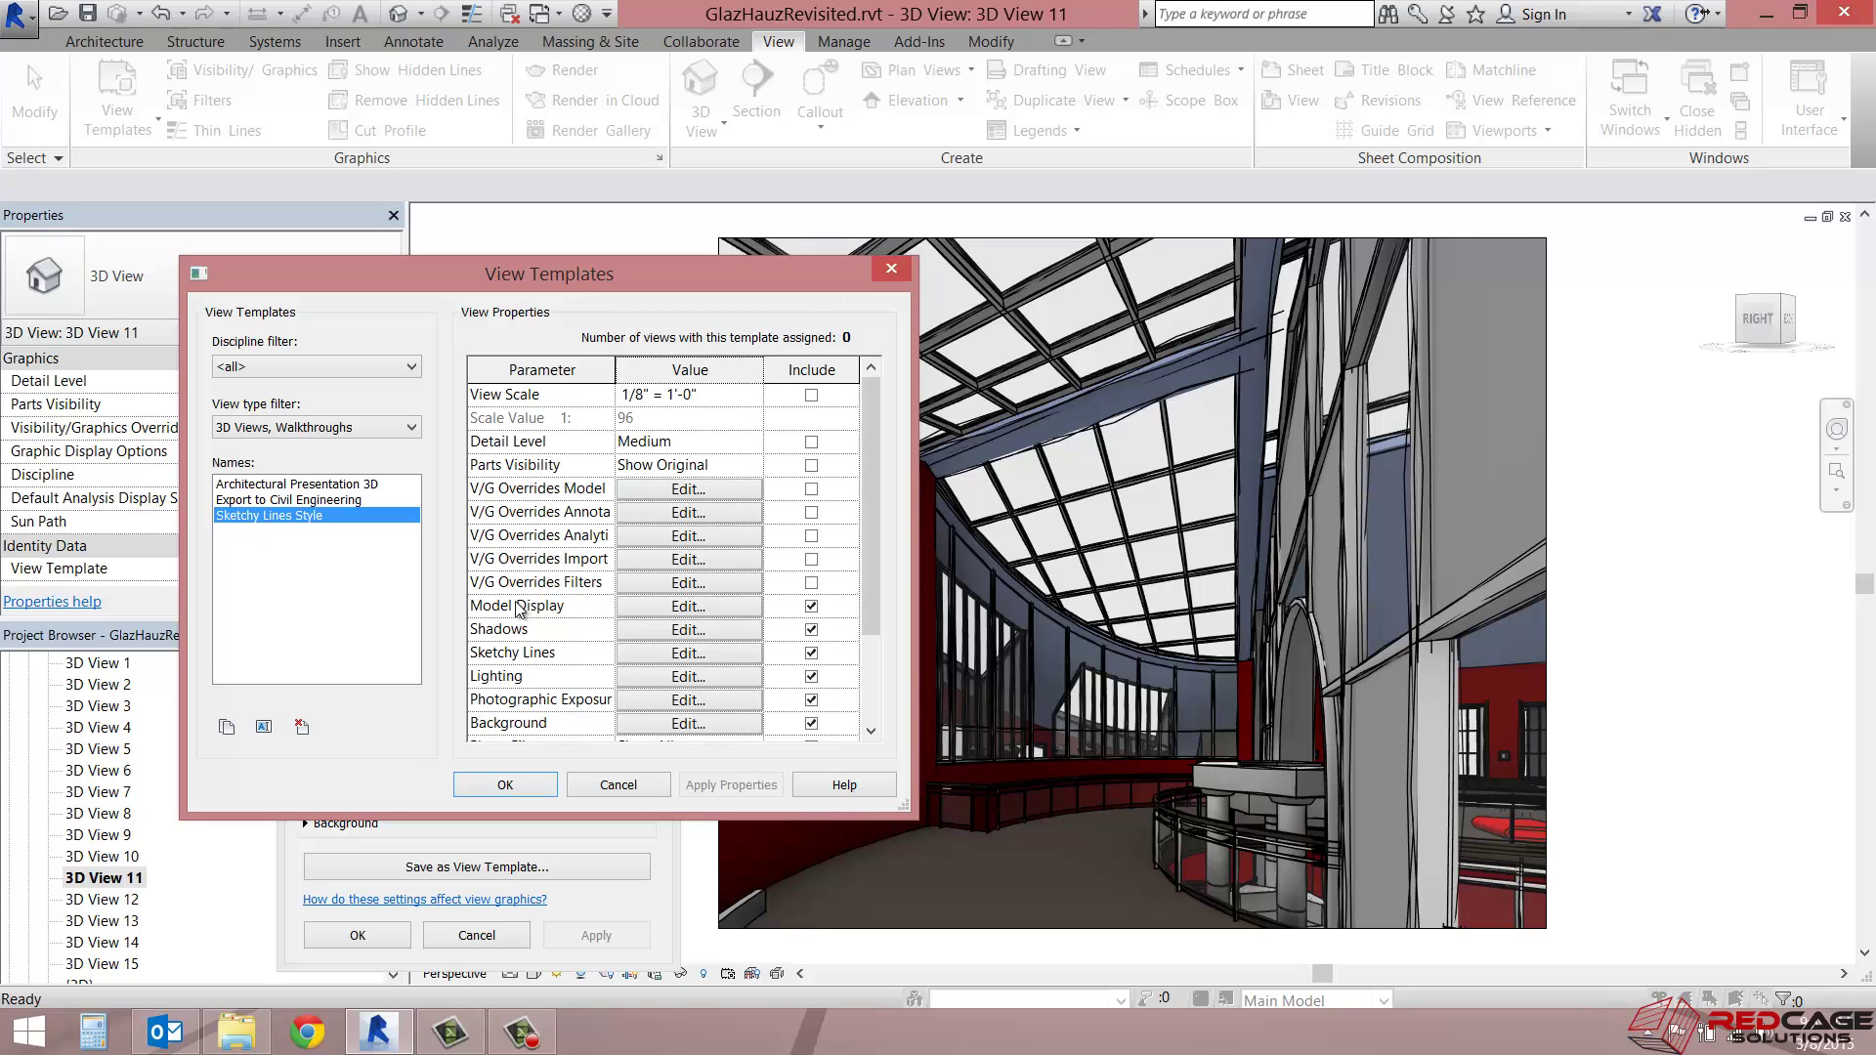
left_click(504, 786)
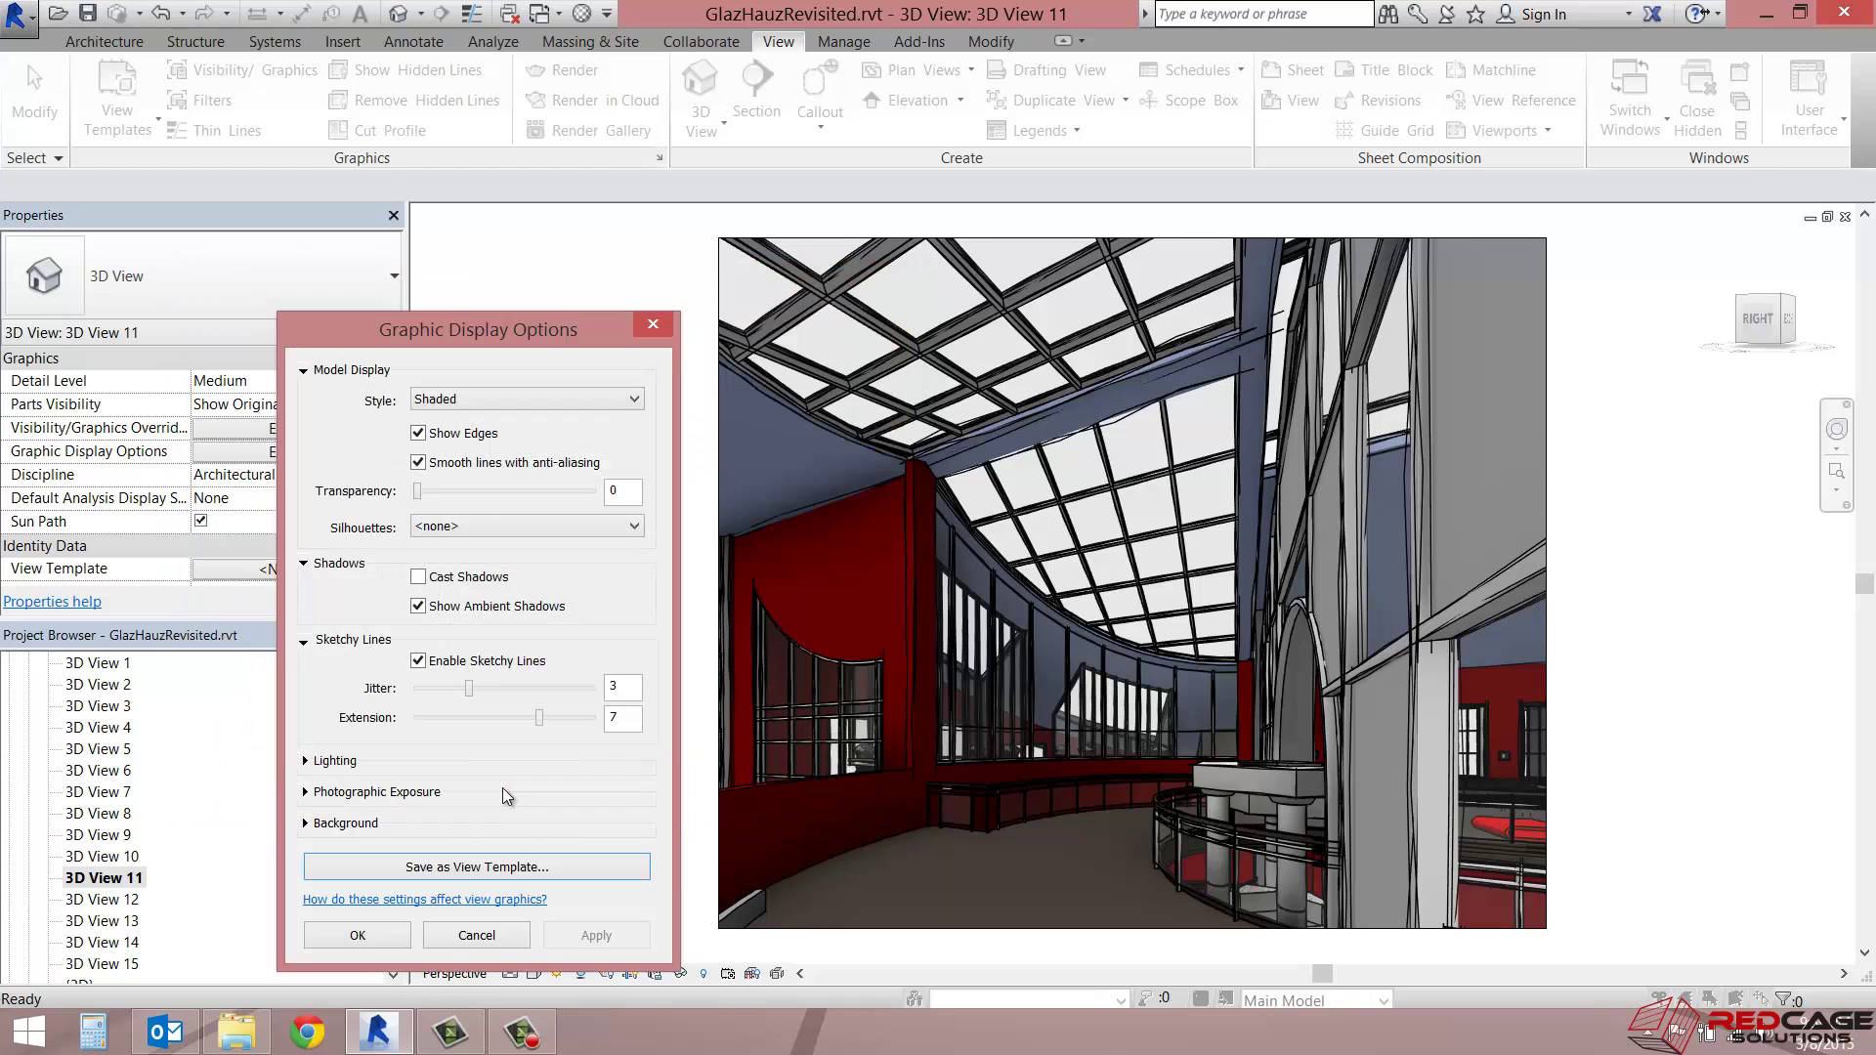
left_click(358, 934)
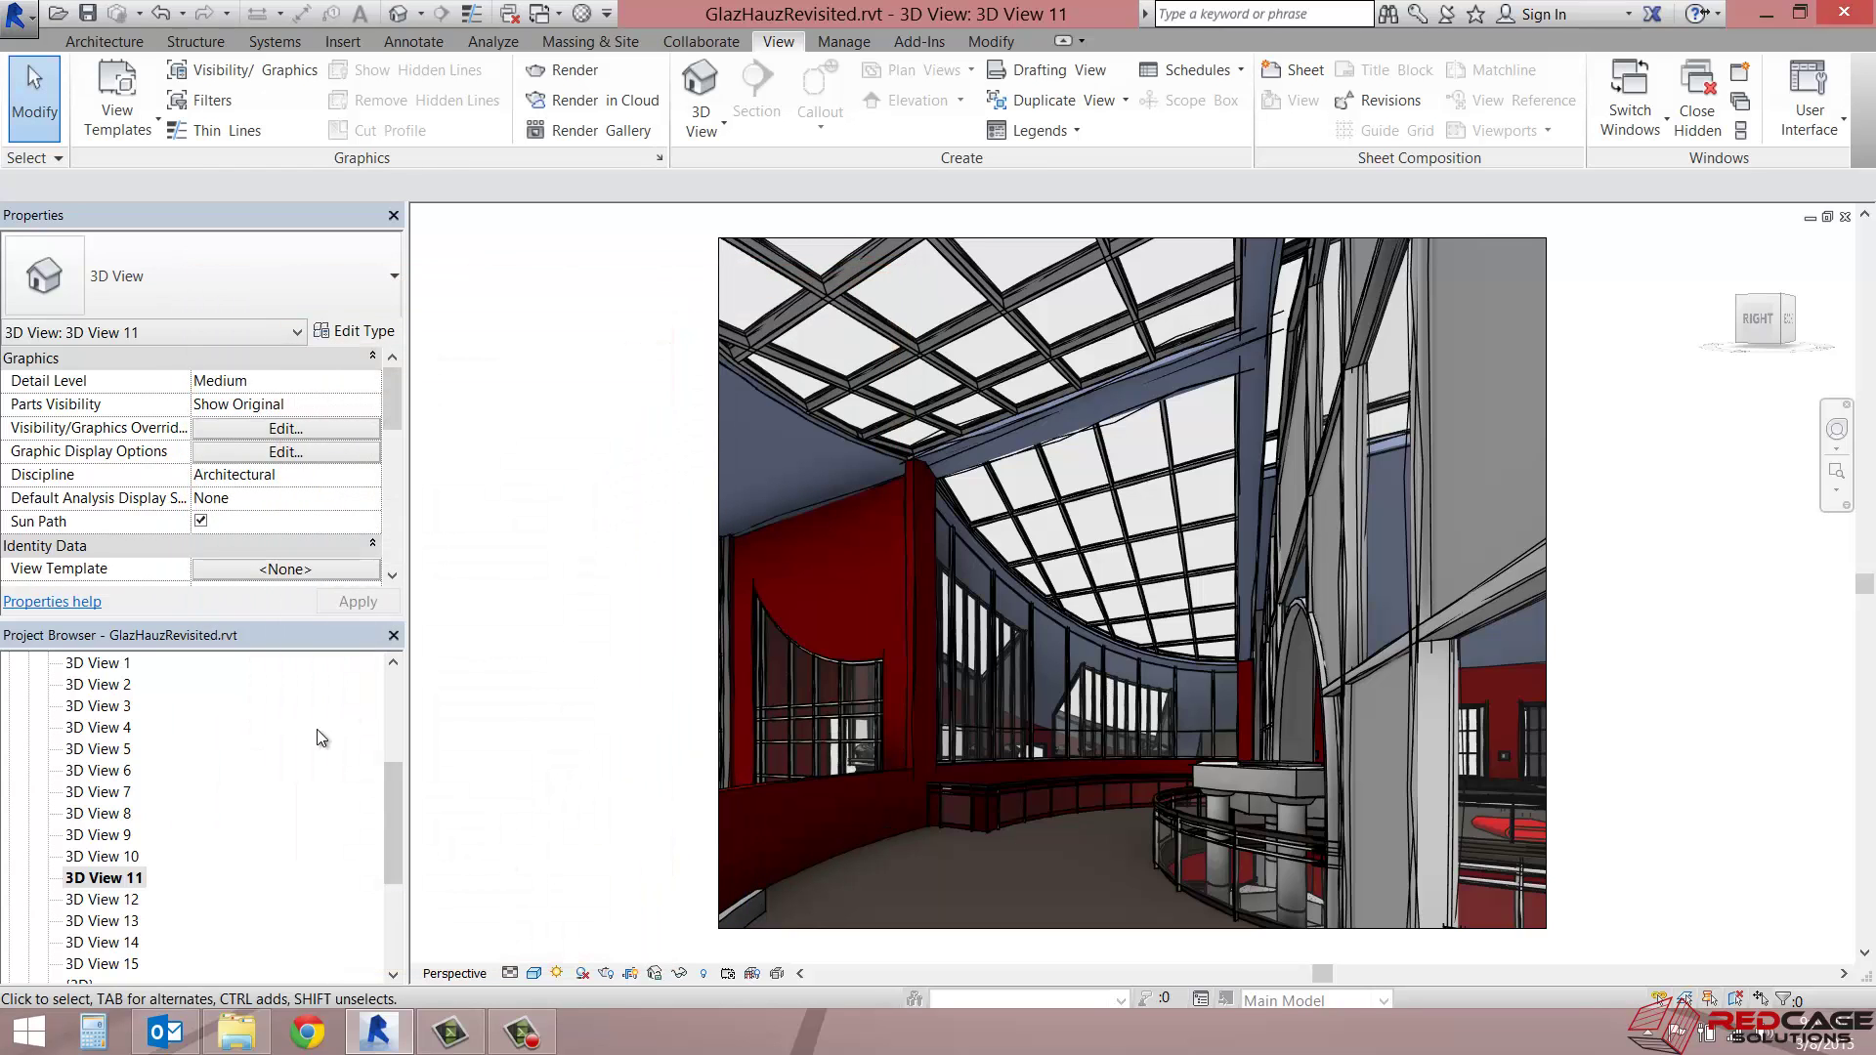
Open 3D View 8 and apply the 'Sketchy Lines Style' template properties to it.
double_click(102, 814)
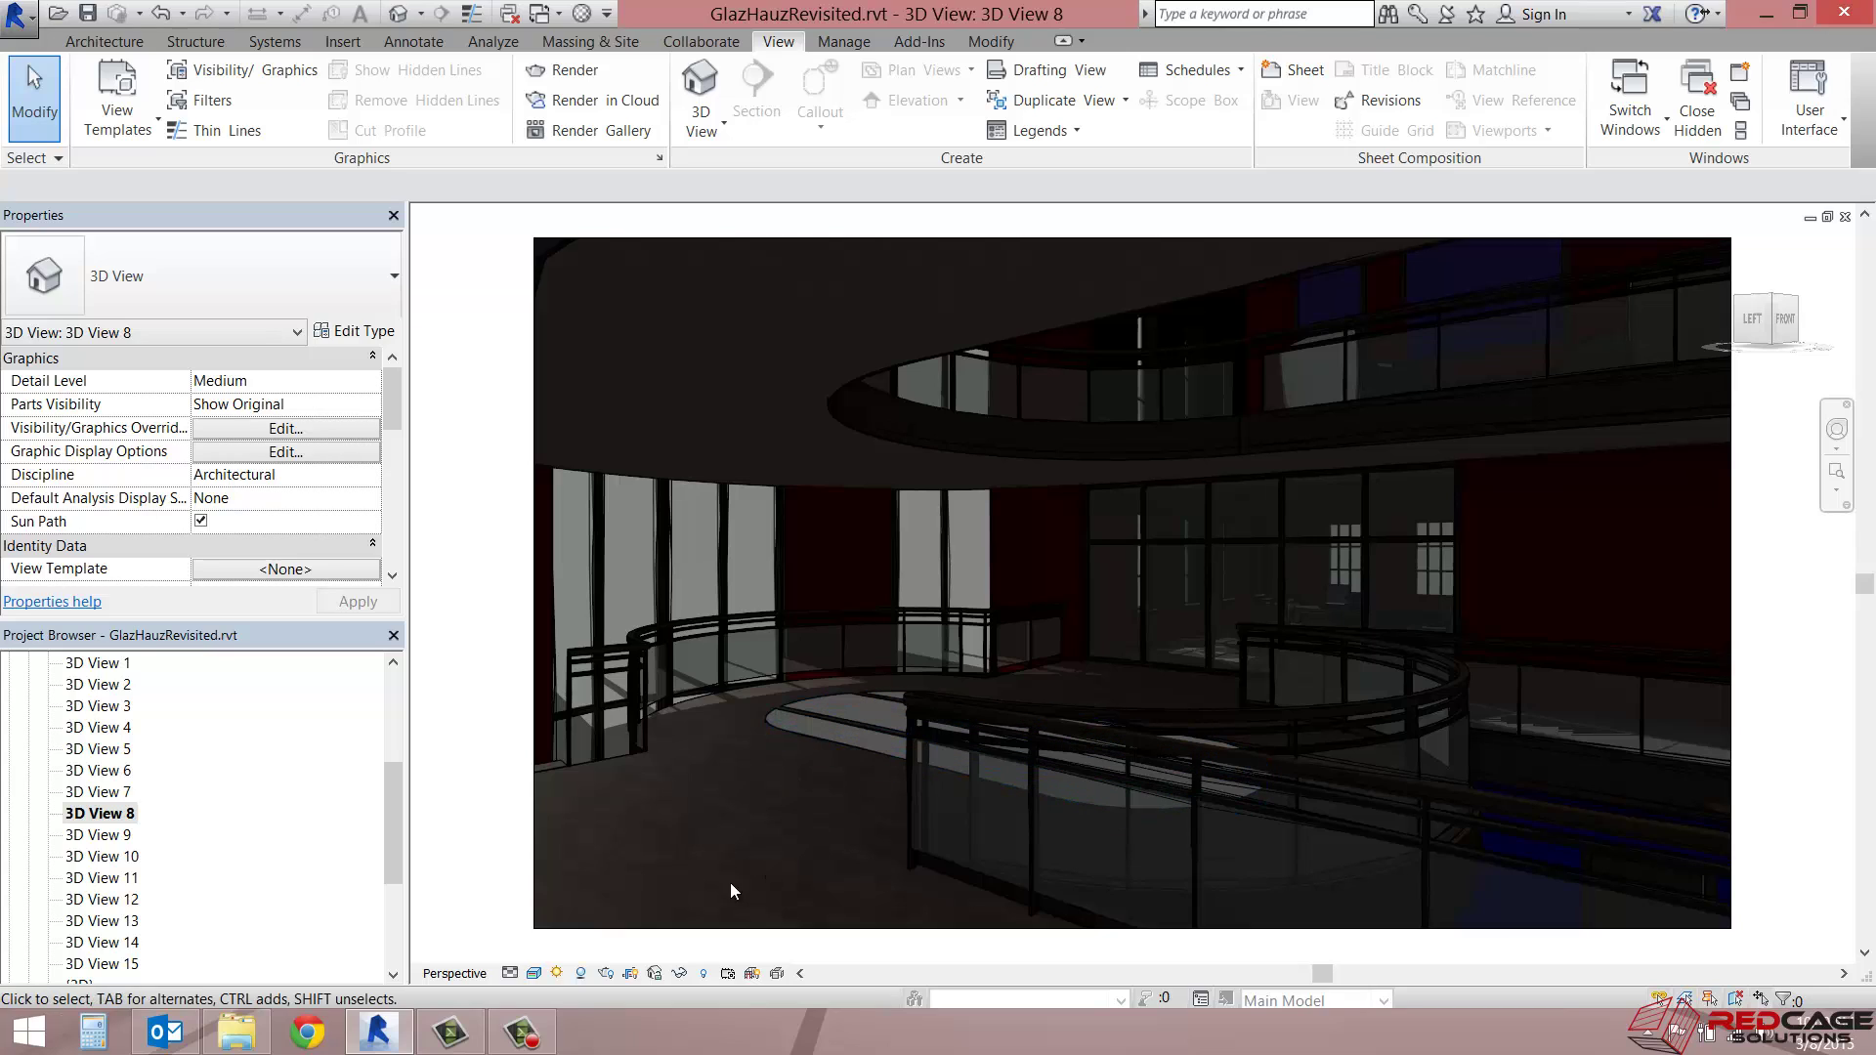
left_click(537, 973)
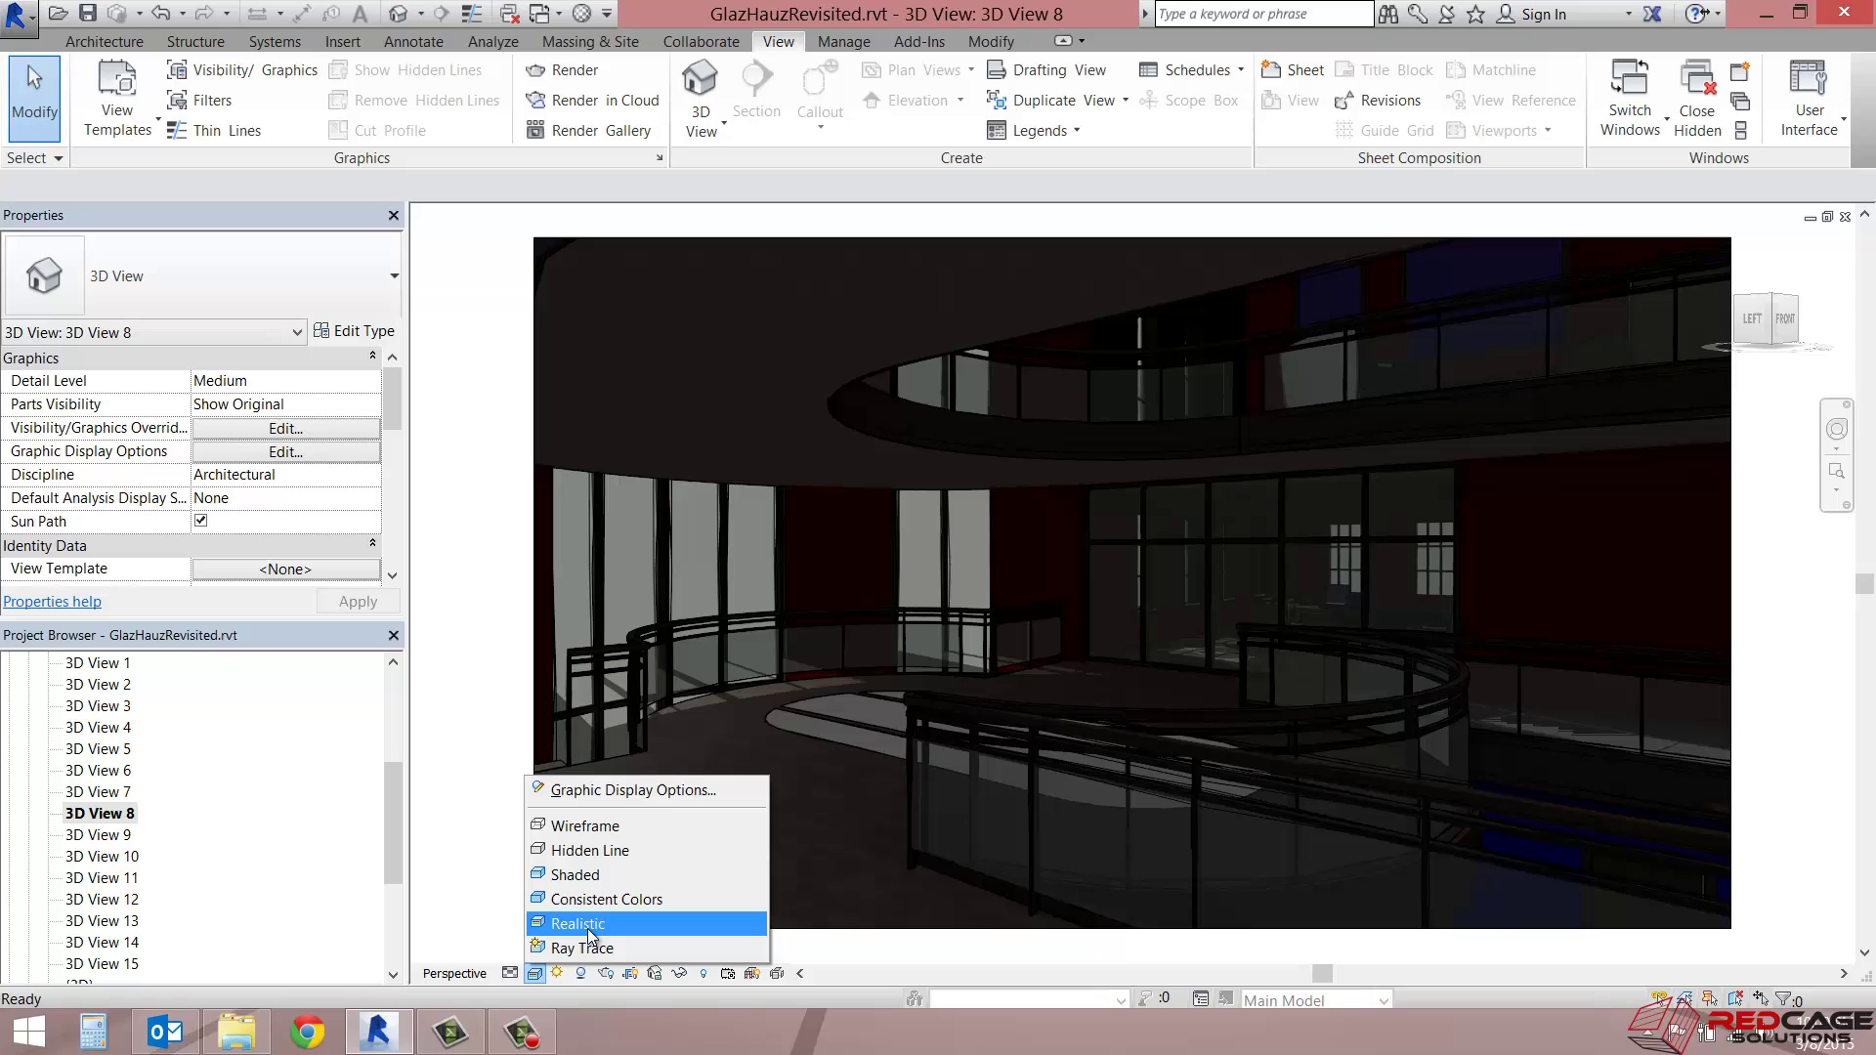
right_click(88, 813)
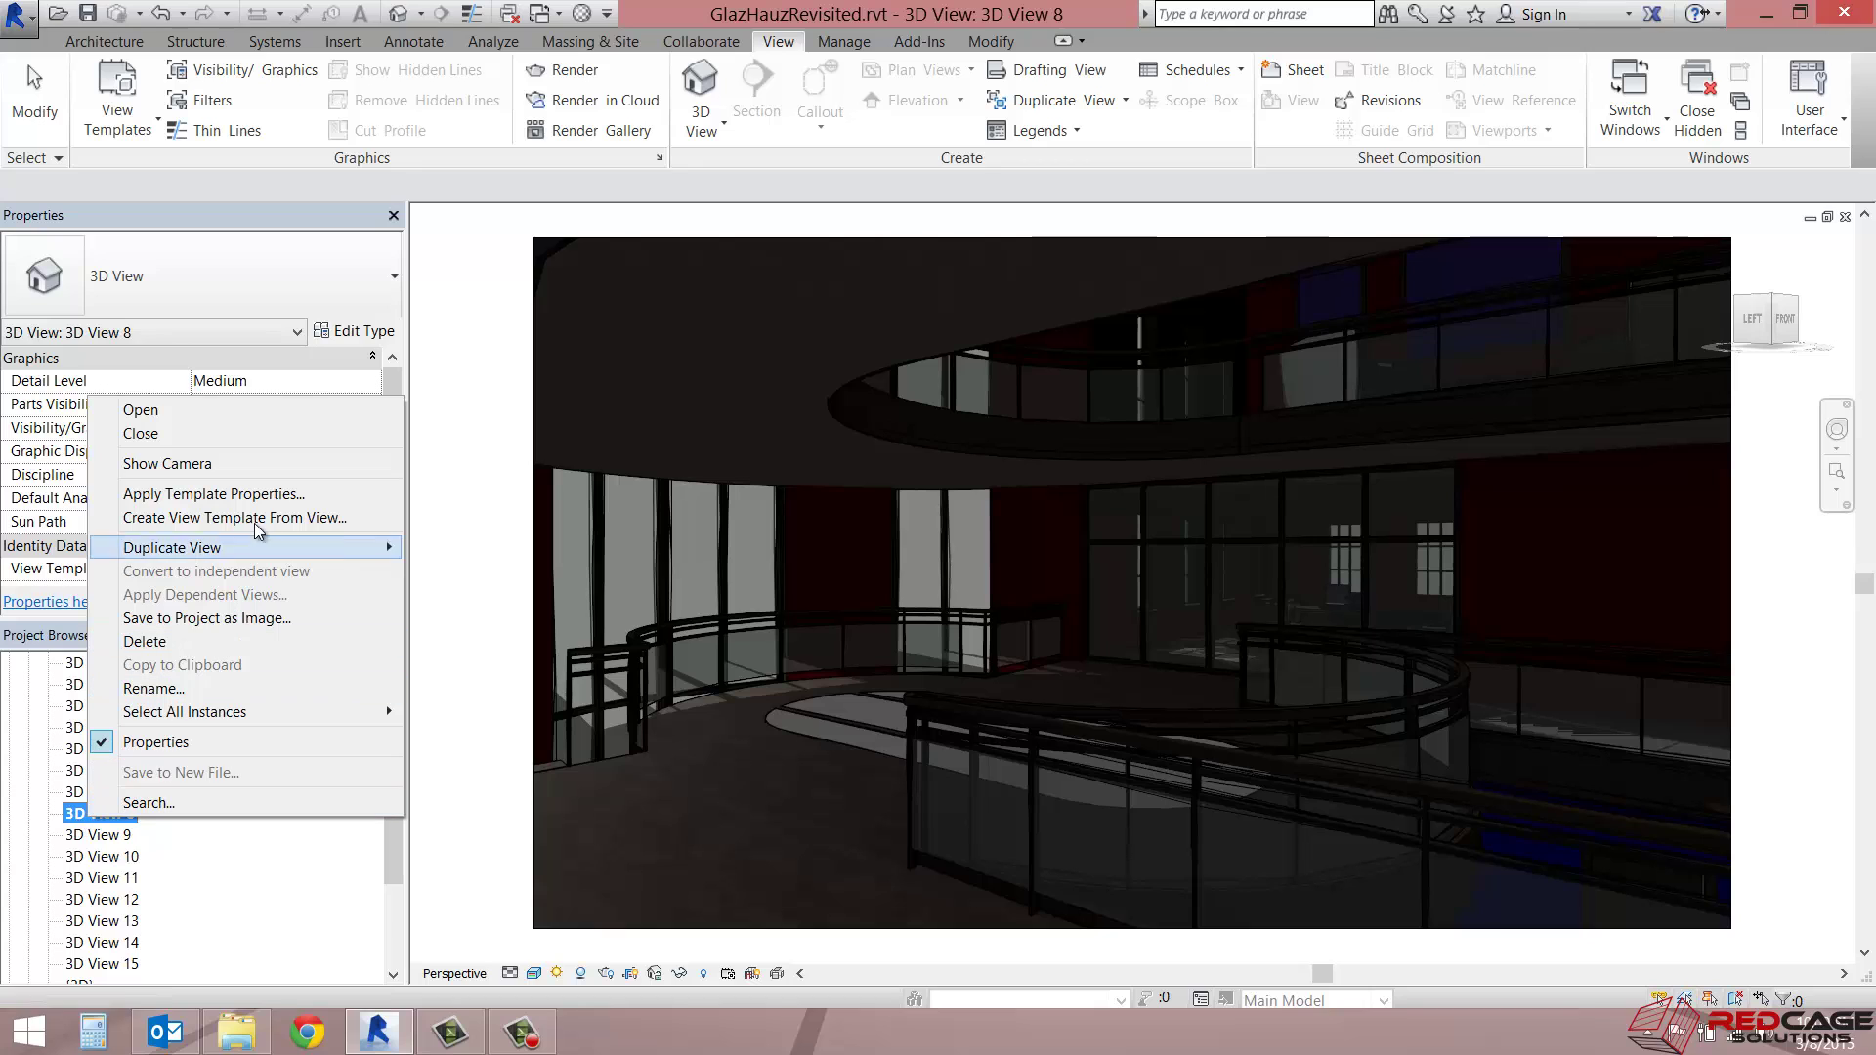
left_click(234, 498)
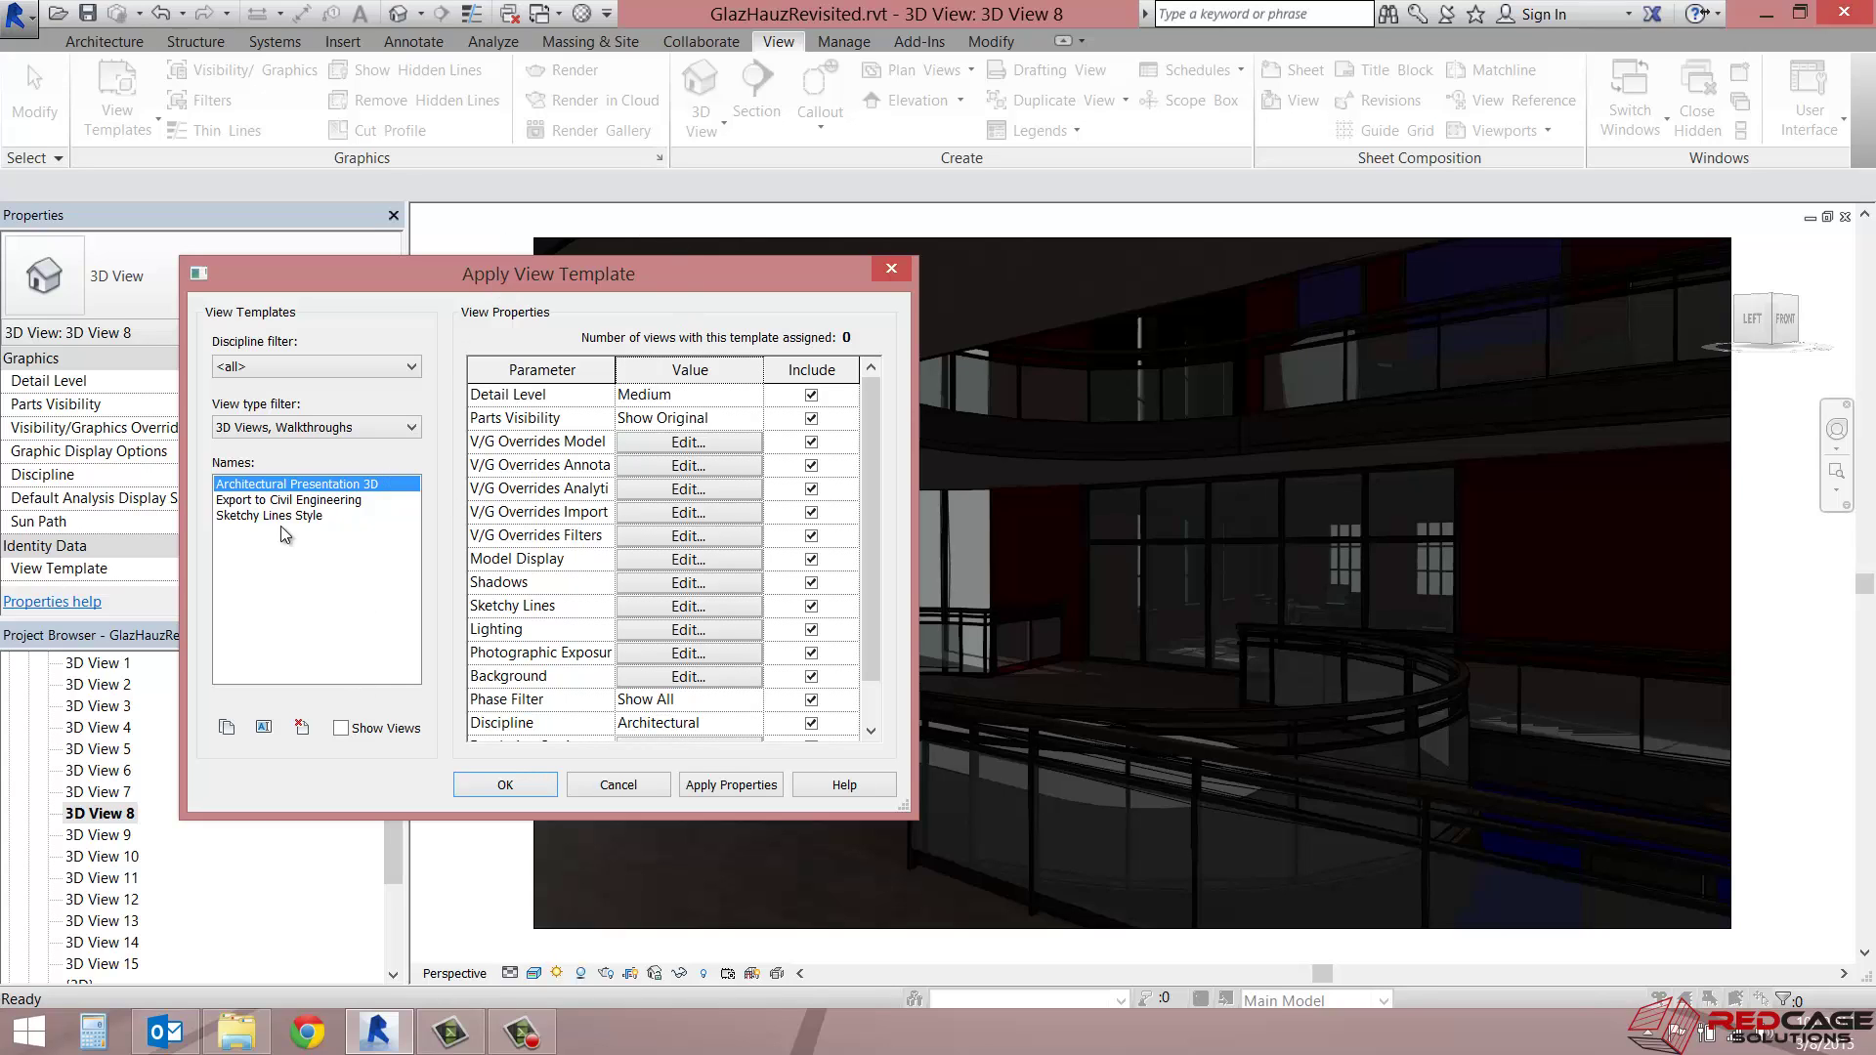
left_click(273, 518)
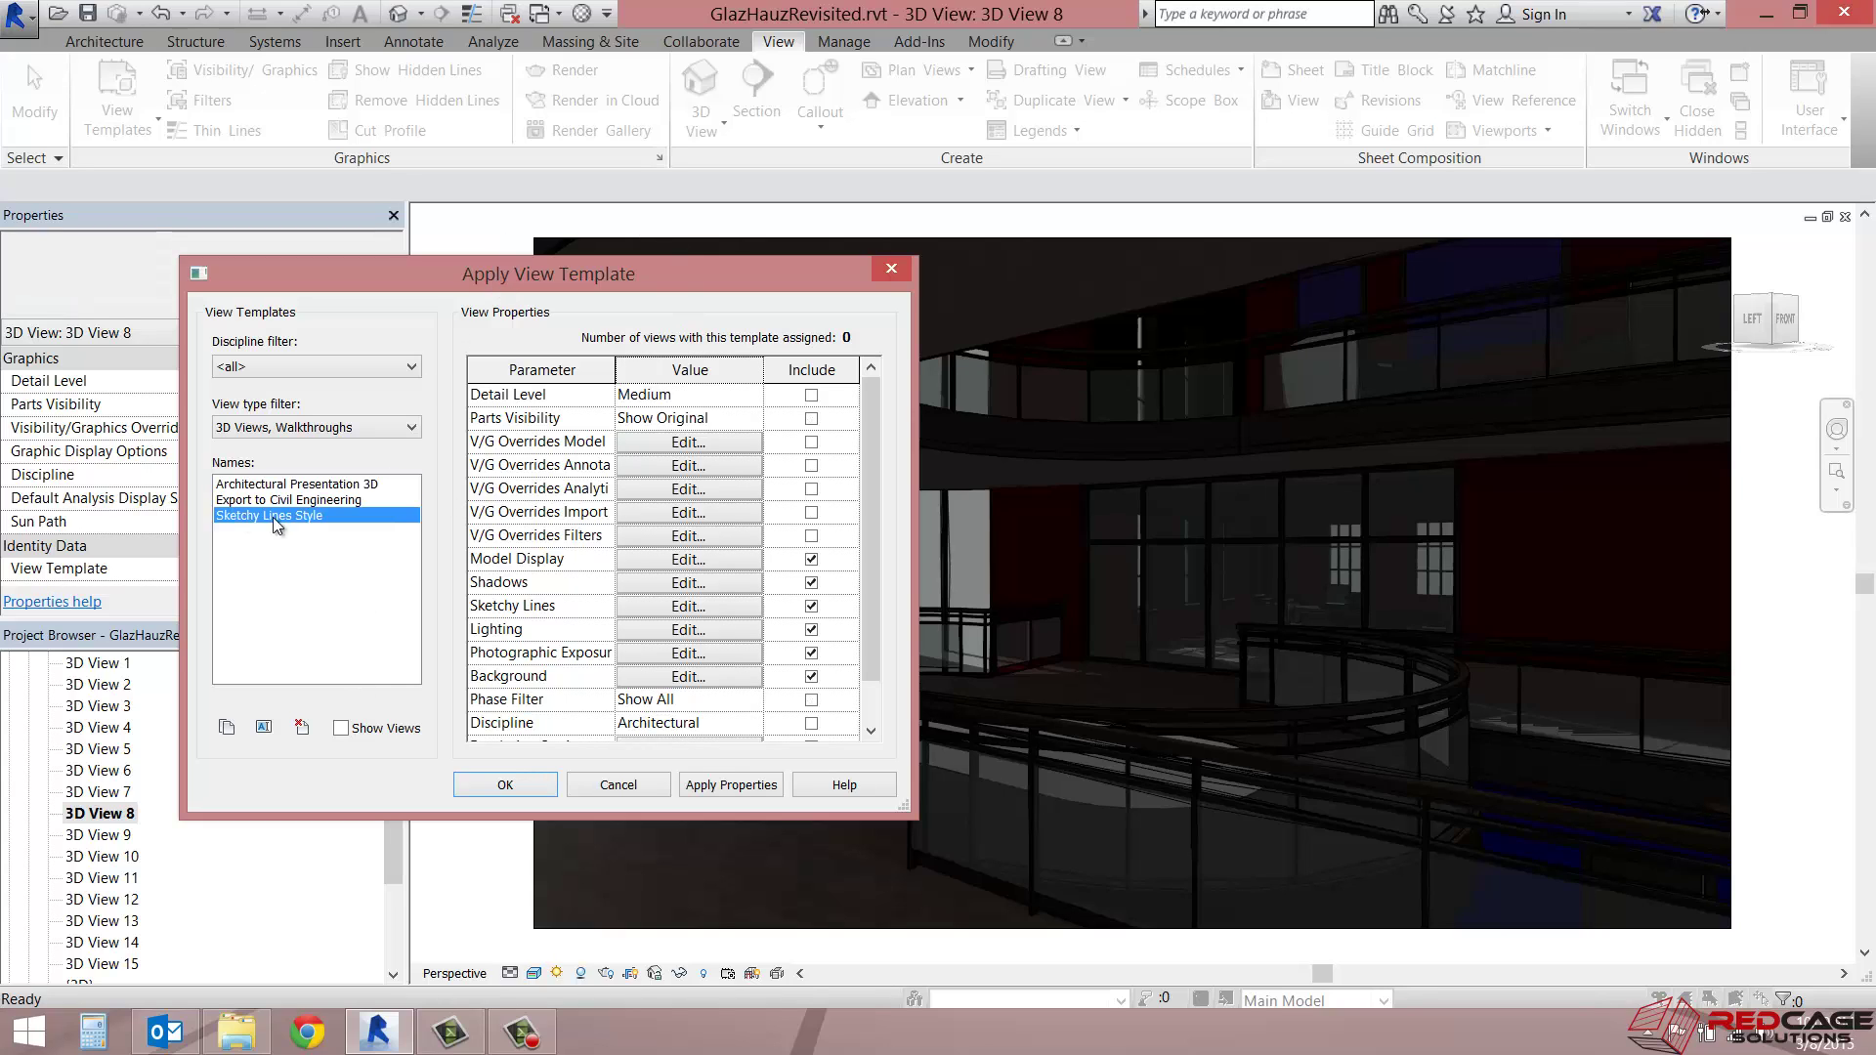
left_click(495, 788)
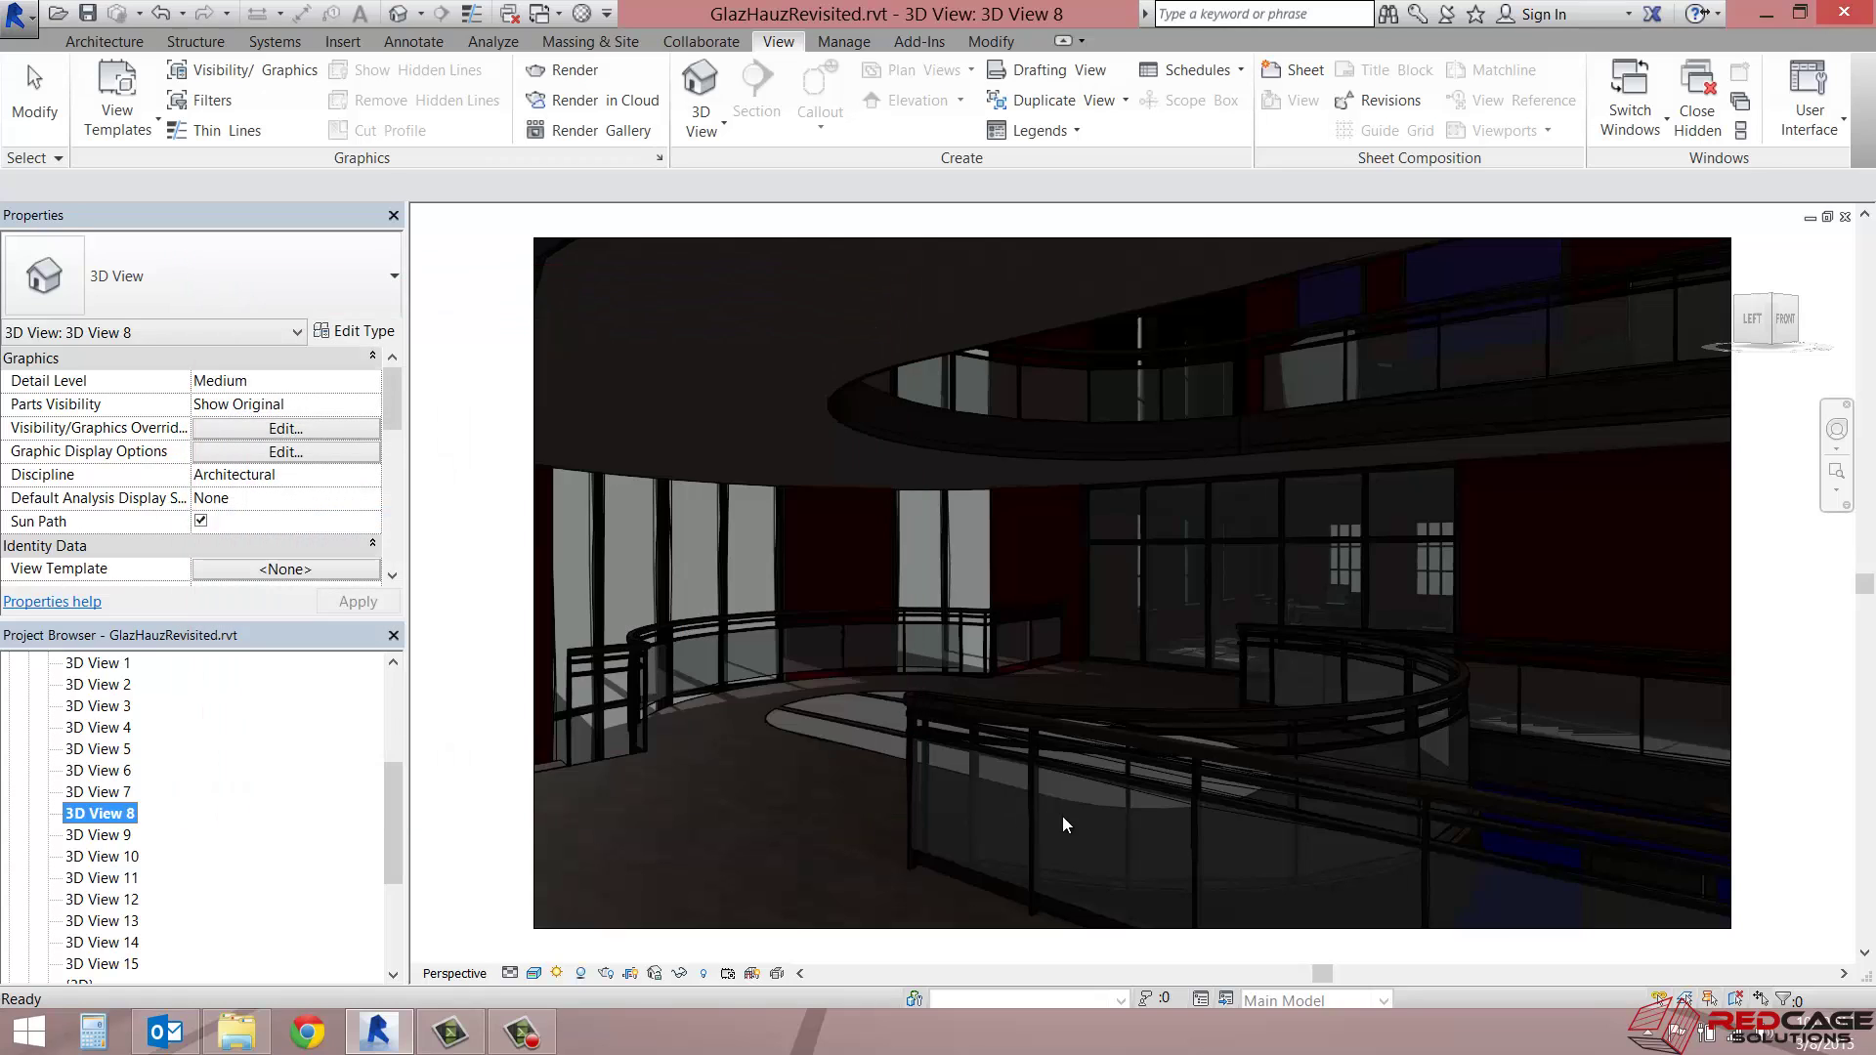